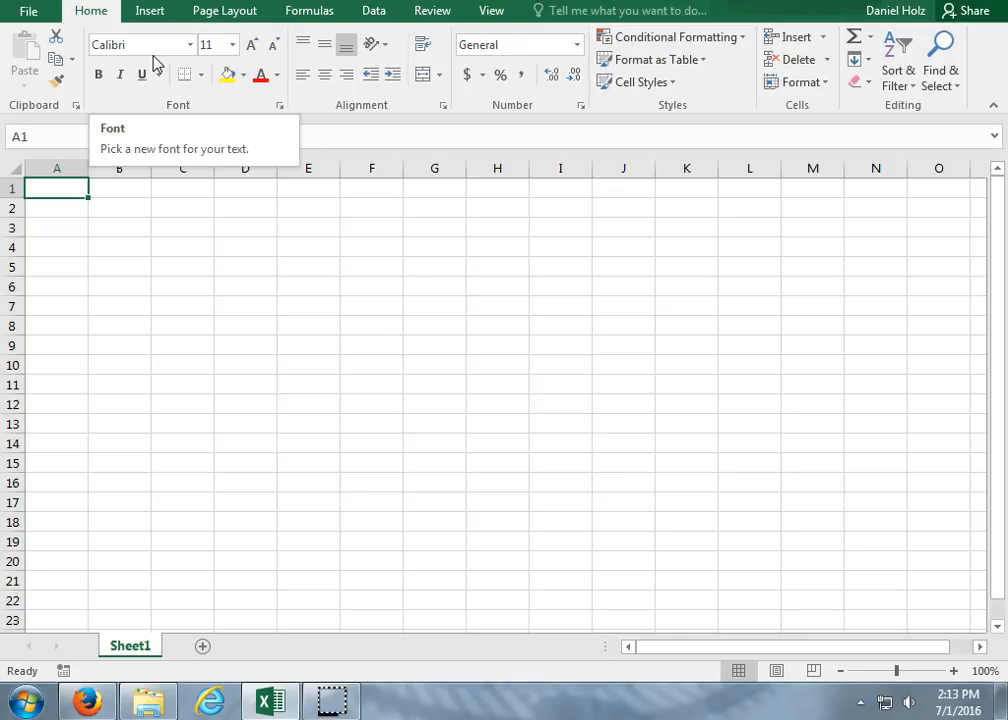
Enter Bradley Cooper in cell A1 and Ed Harris in cell A2.
text(Bra)
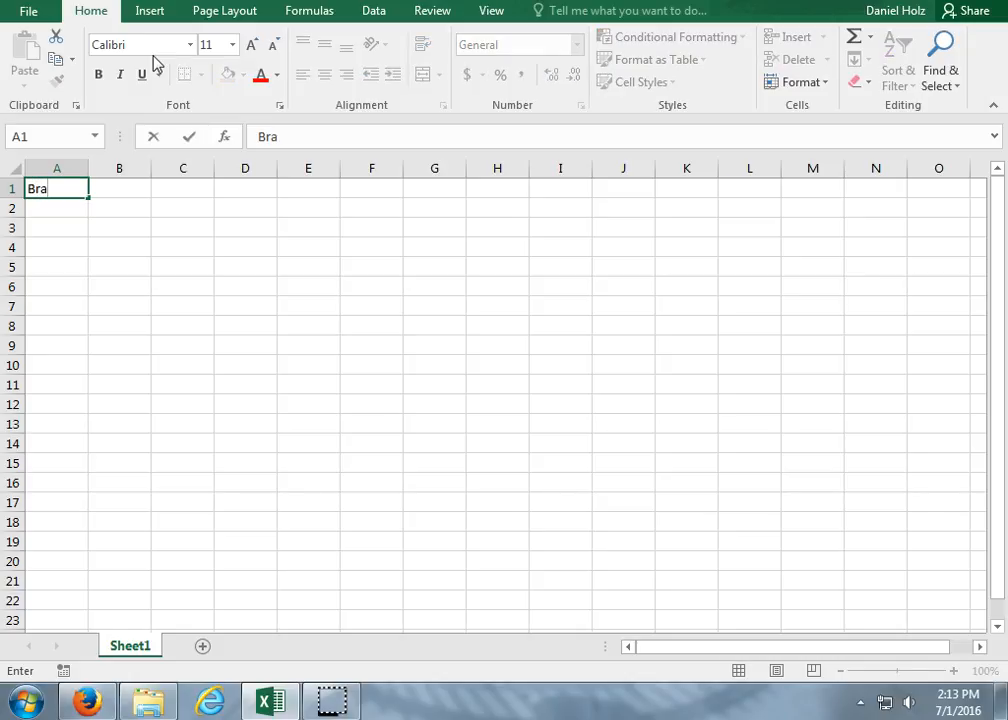
text(dley Coop)
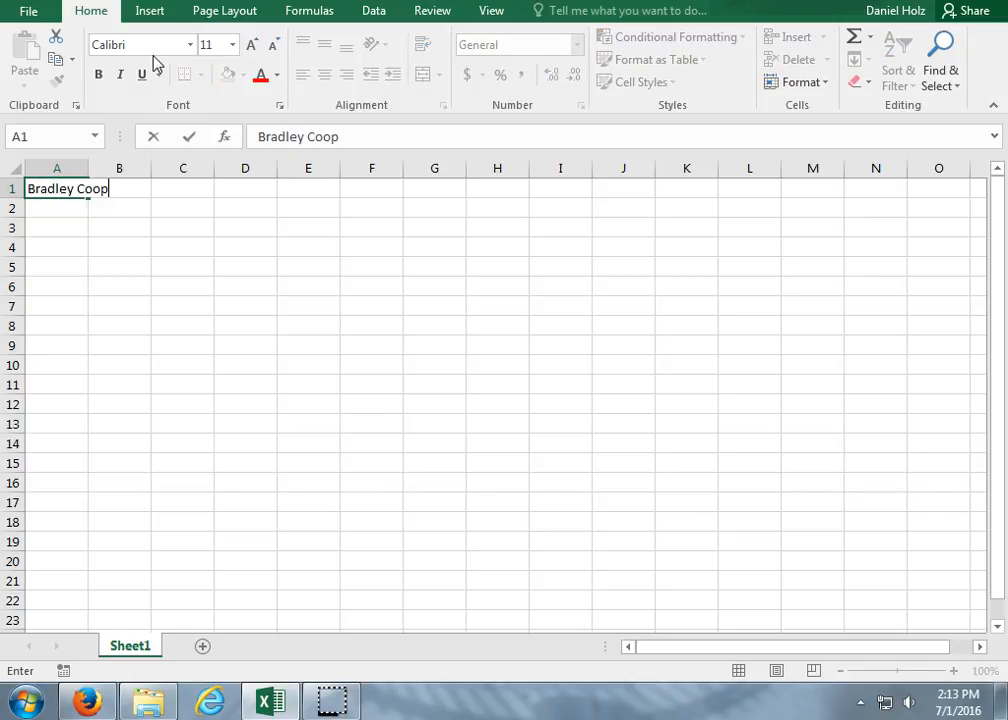
text(er)
key(Return)
text(Ed )
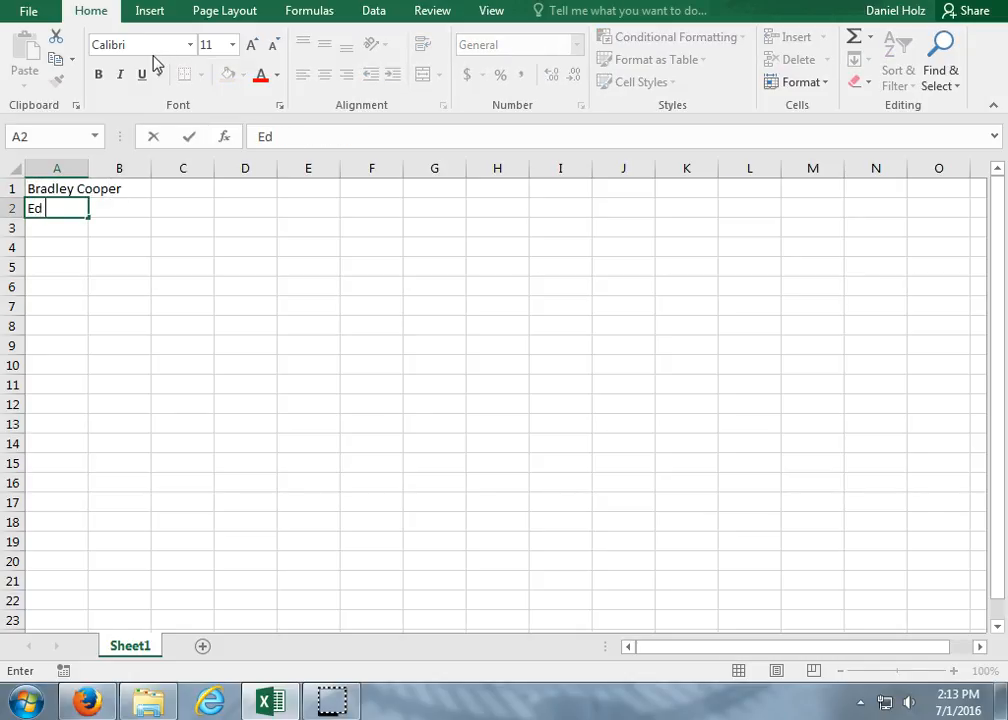
text(Harris)
key(Return)
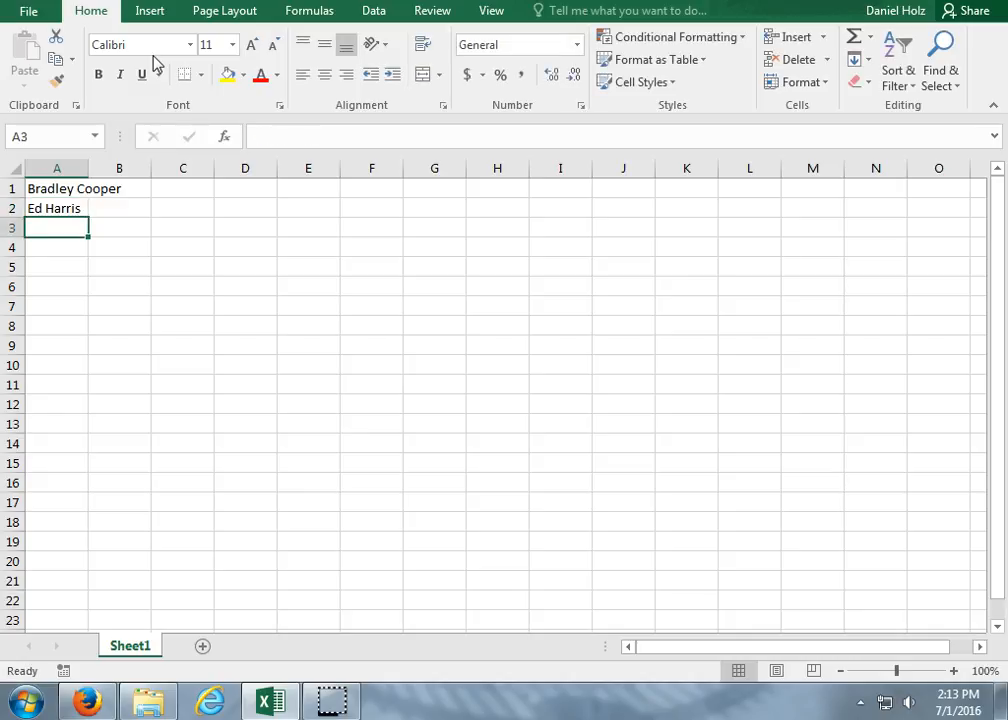
Enter Zach Galifinakis in cell A3.
text(Zaq)
key(BackSpace)
text(ch)
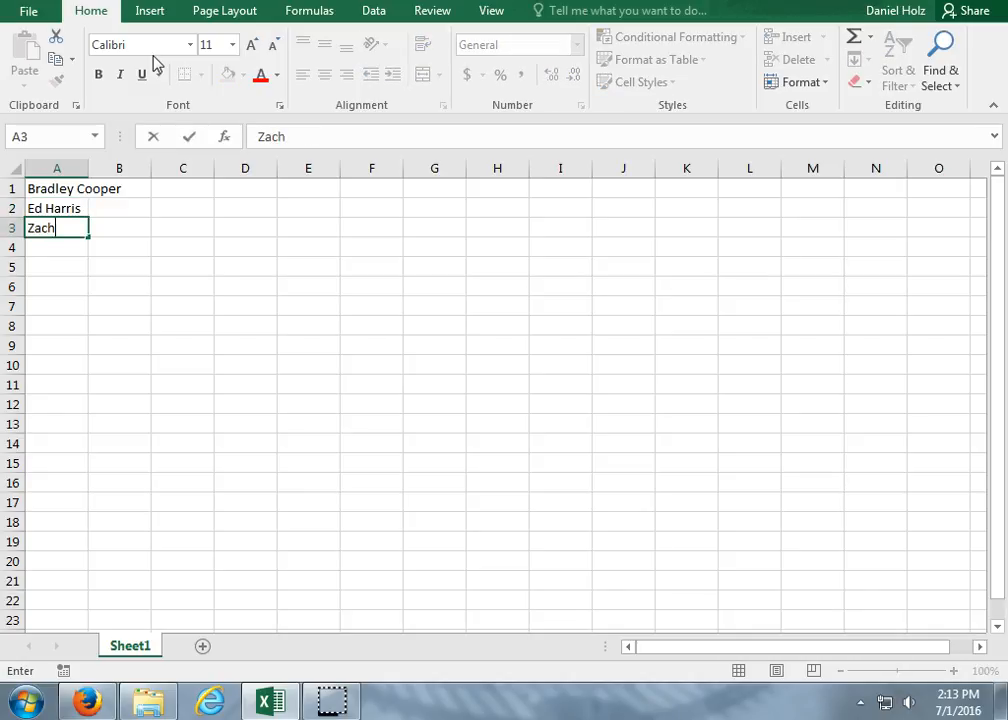
text( Galif)
text(inakis)
key(BackSpace)
text(kis)
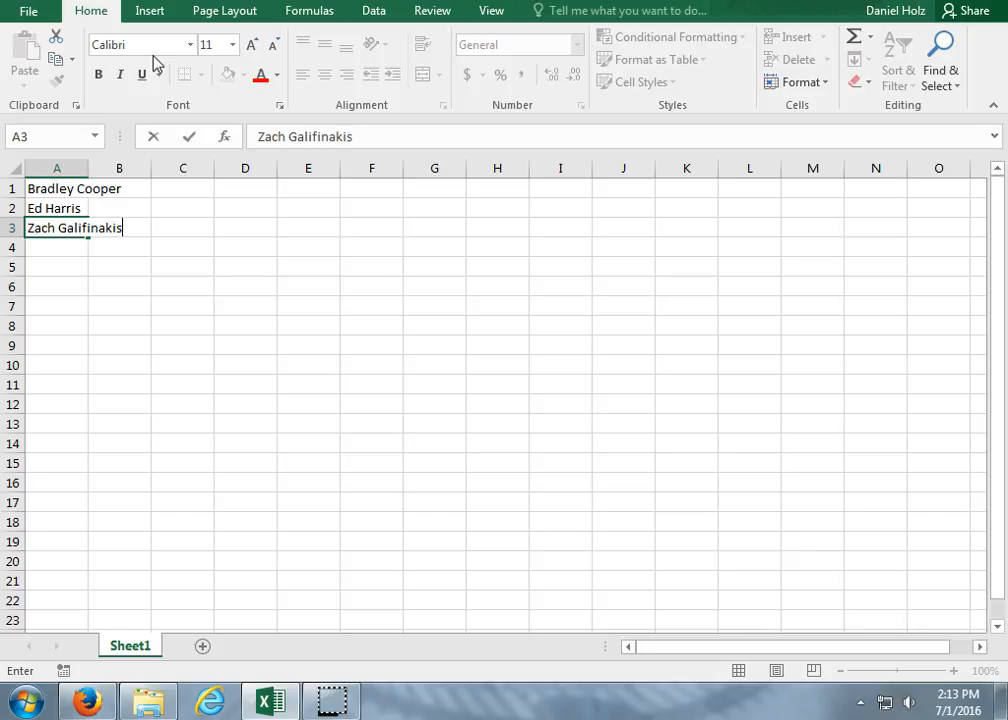
key(Return)
Continue the name list with Justin Bartha in cell A4 and Heather Graham in cell A5.
text(Justi)
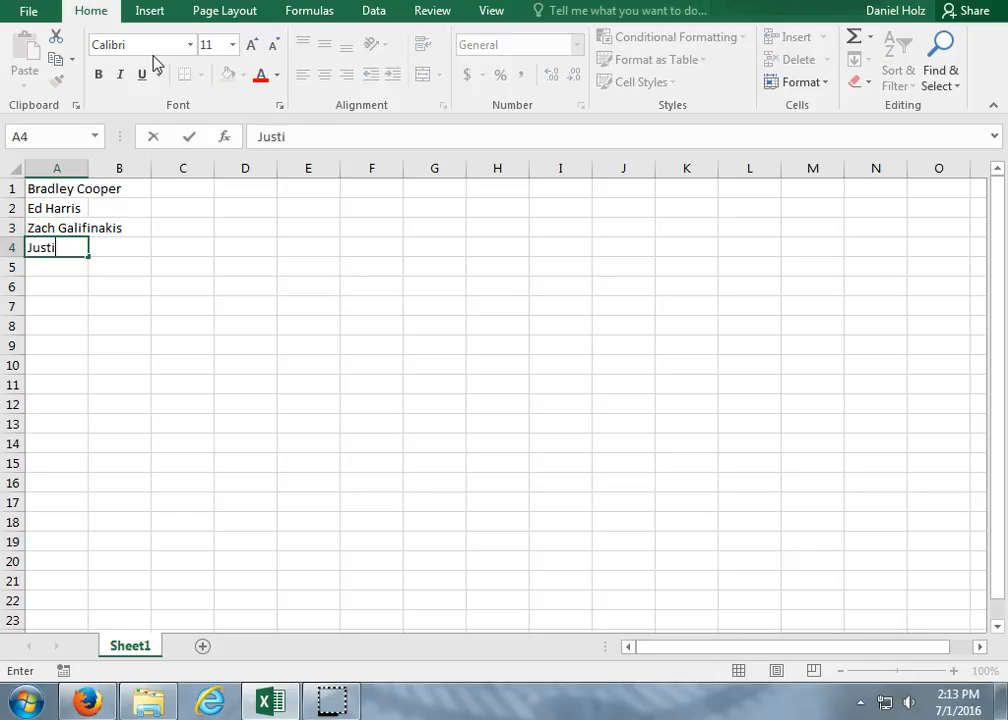
text(n Bartha)
key(Return)
text(He)
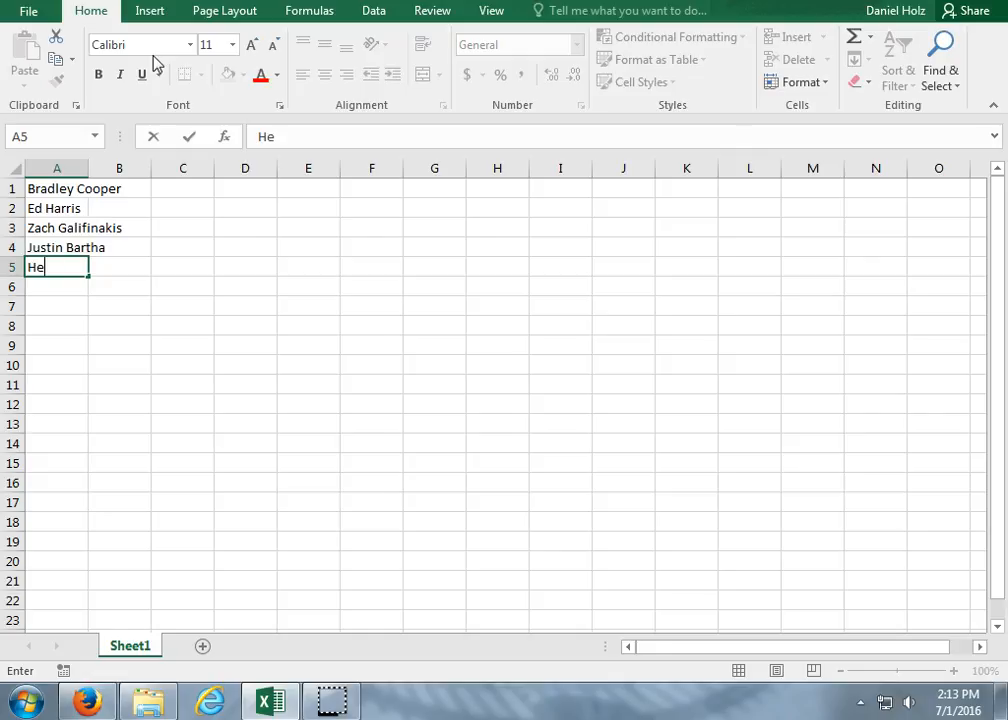
text(ather Gra)
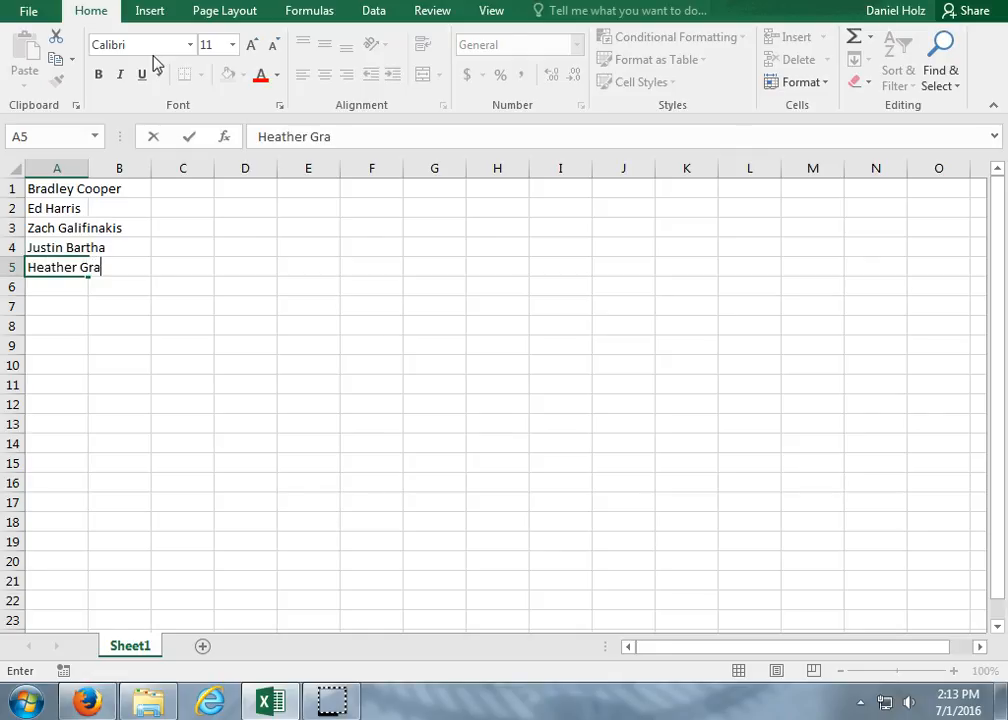
text(ham)
key(Return)
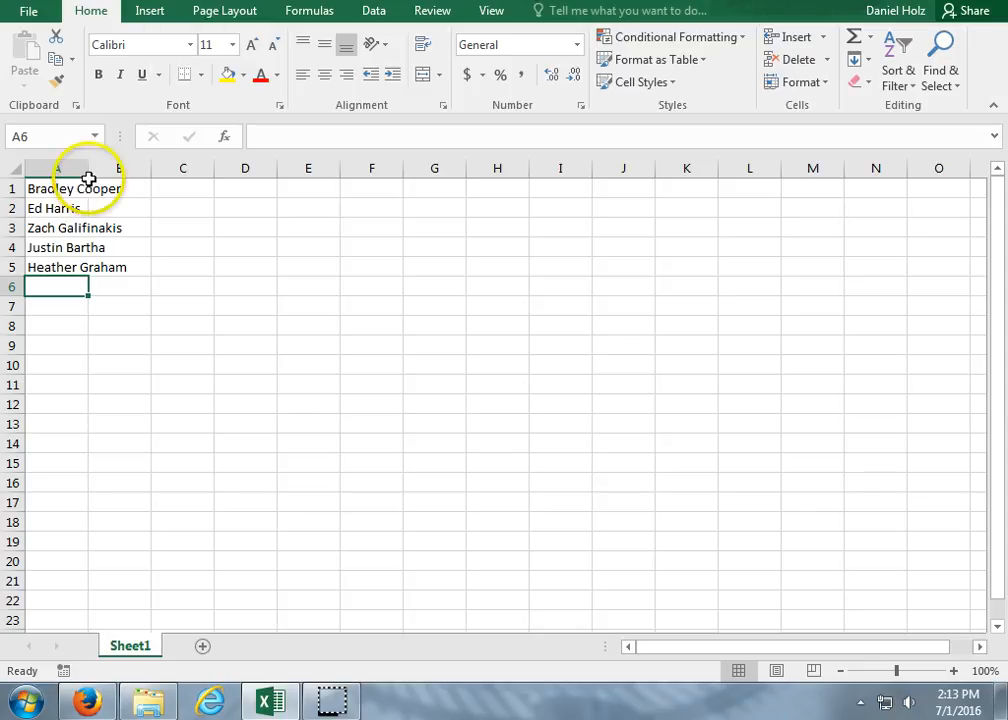
Select column A, widen it slightly by hand, and AutoFit it to its longest name.
drag(120, 167, 59, 167)
click(59, 167)
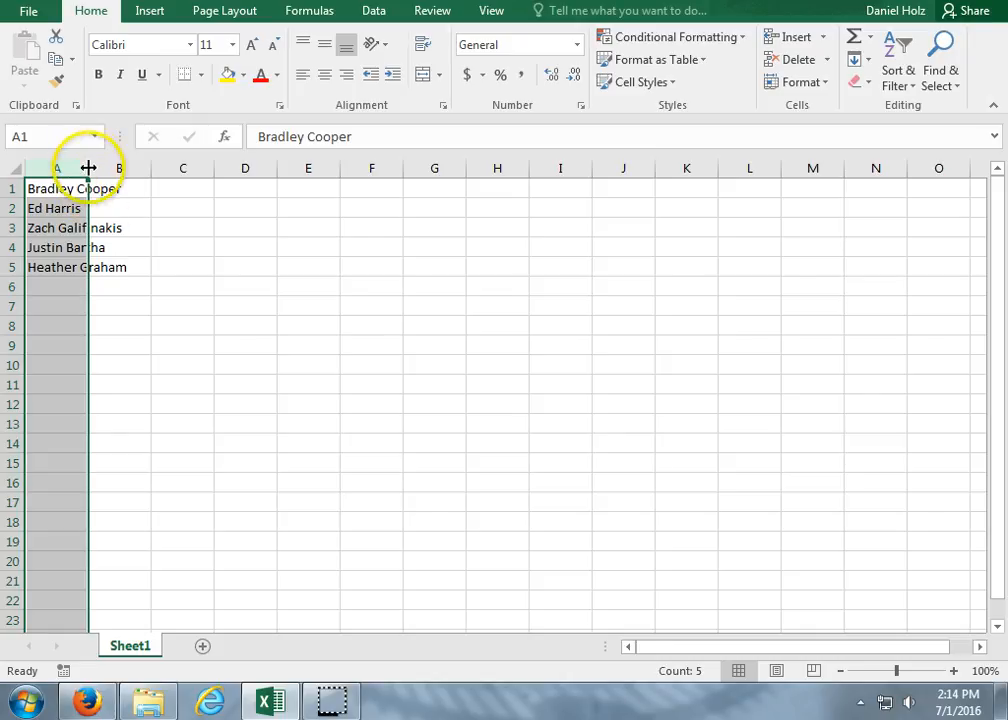
mouse_move(88, 168)
mouse_down()
mouse_move(140, 164)
mouse_move(81, 166)
mouse_move(97, 173)
mouse_up()
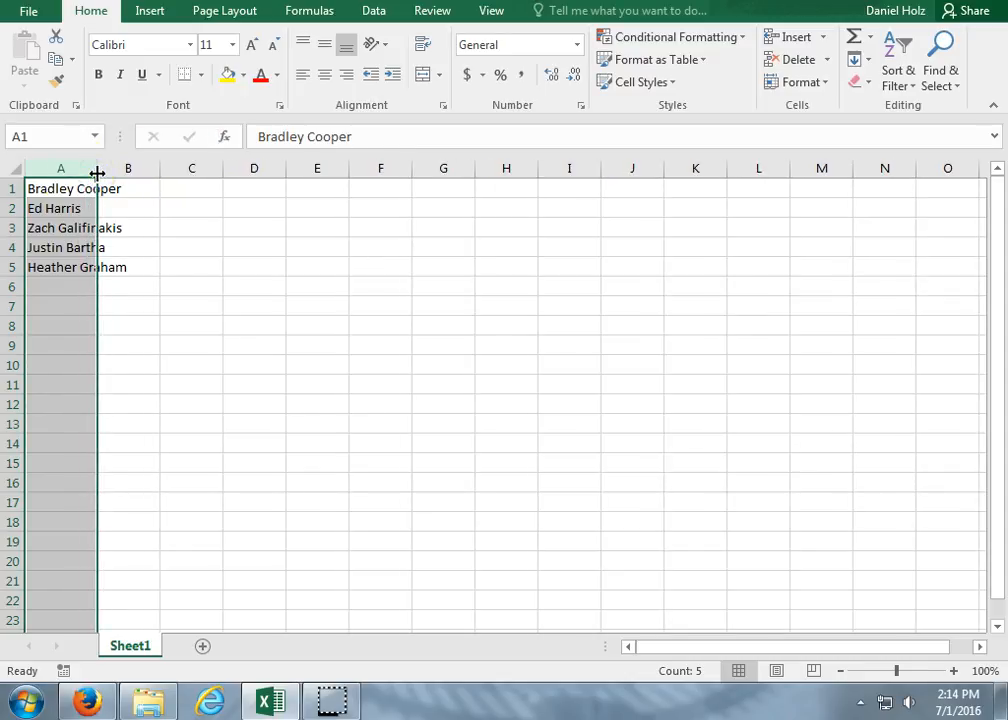
click(70, 165)
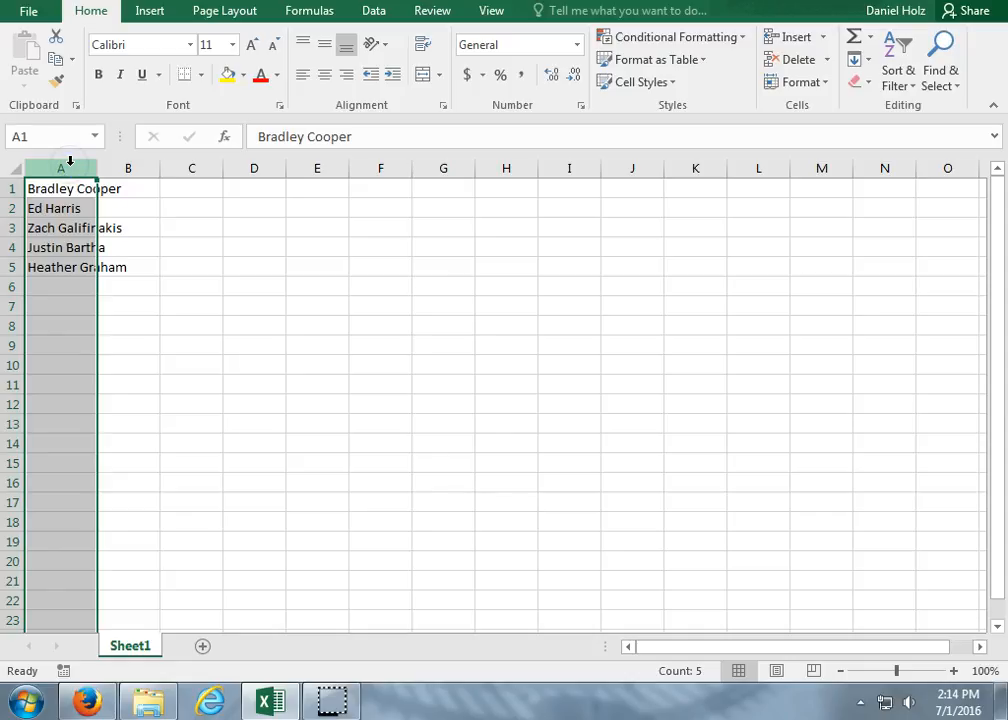
click(70, 162)
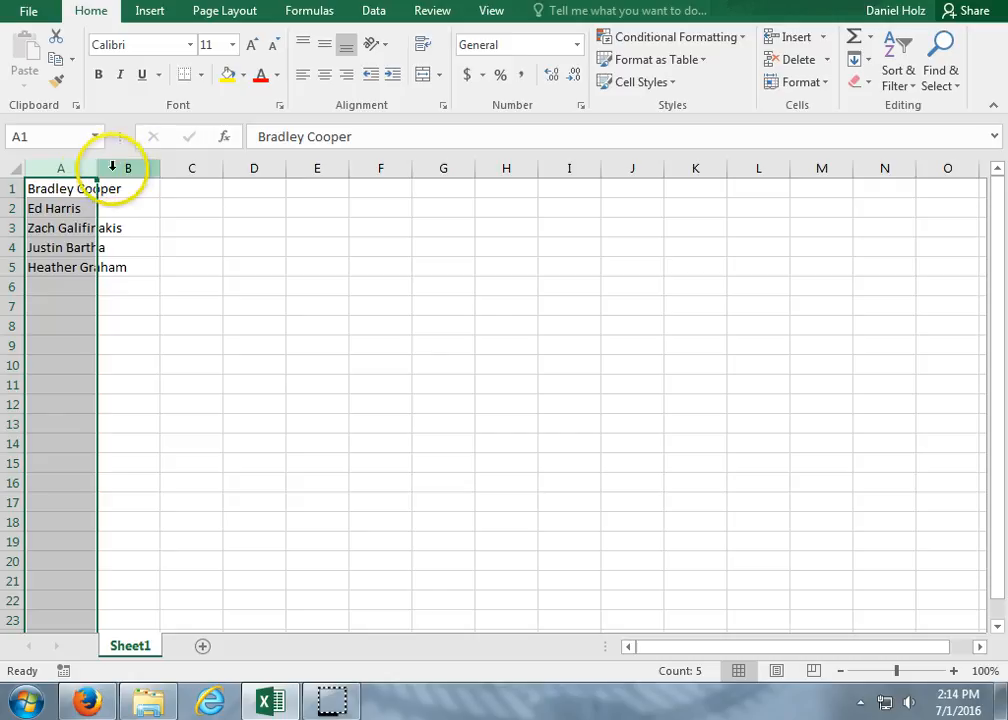
double_click(97, 171)
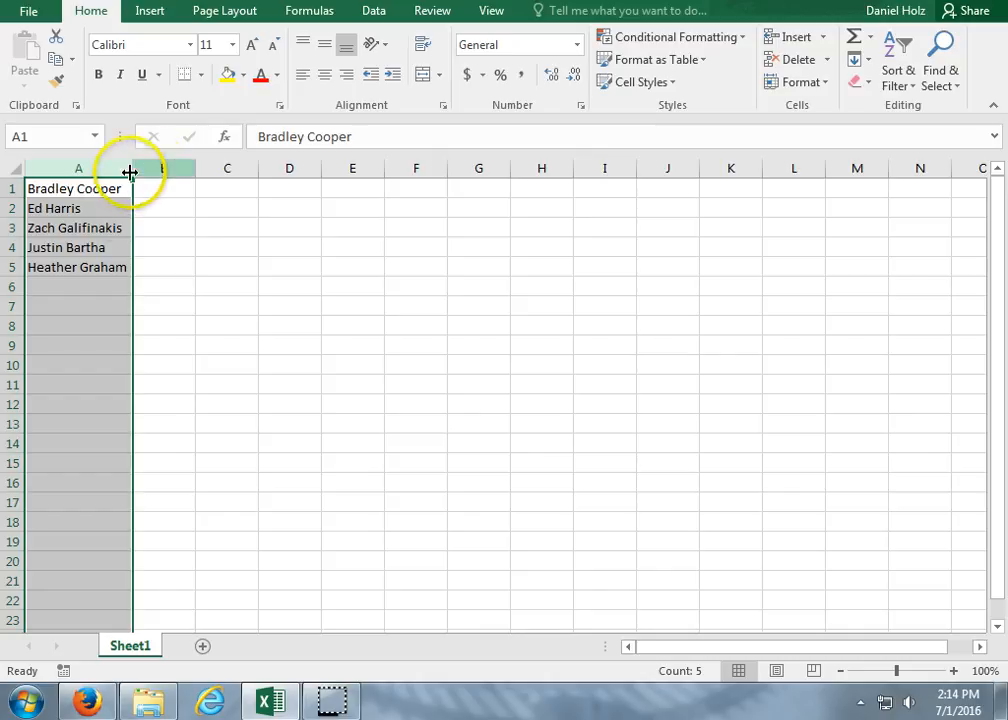
Narrow column A below the length of the names, and AutoFit the columns with the entire sheet selected.
drag(136, 169, 80, 177)
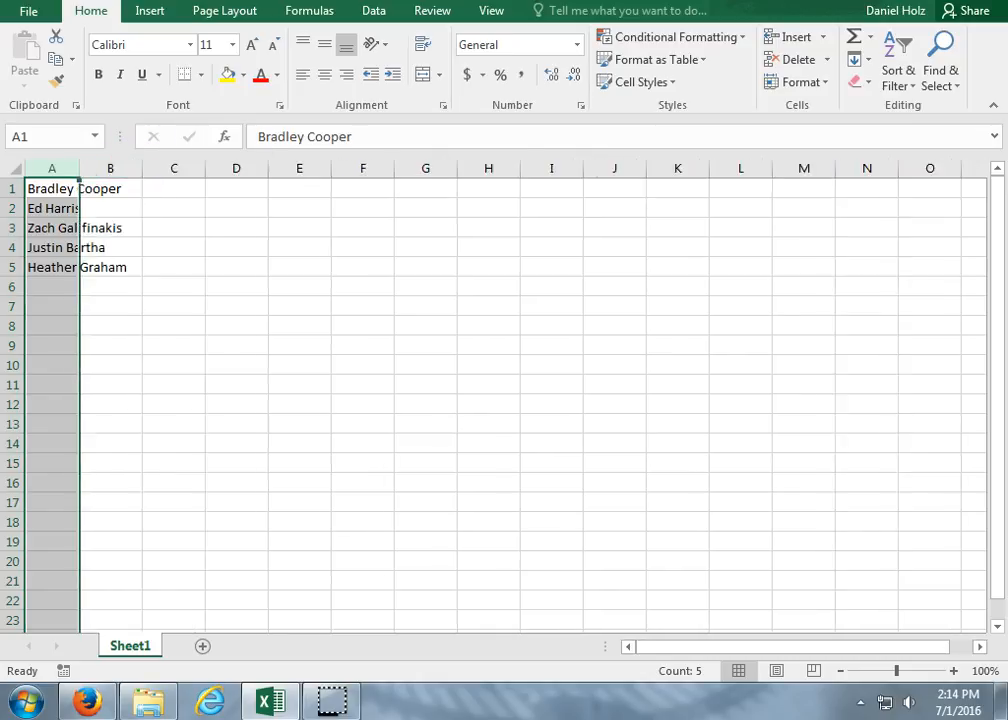
click(8, 169)
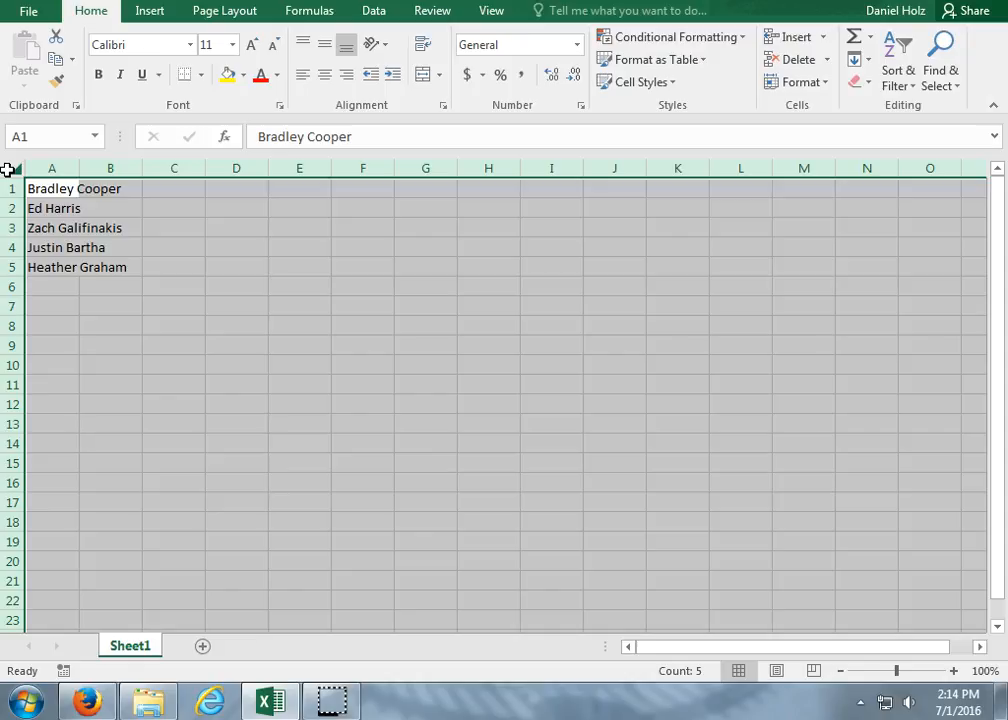
click(17, 172)
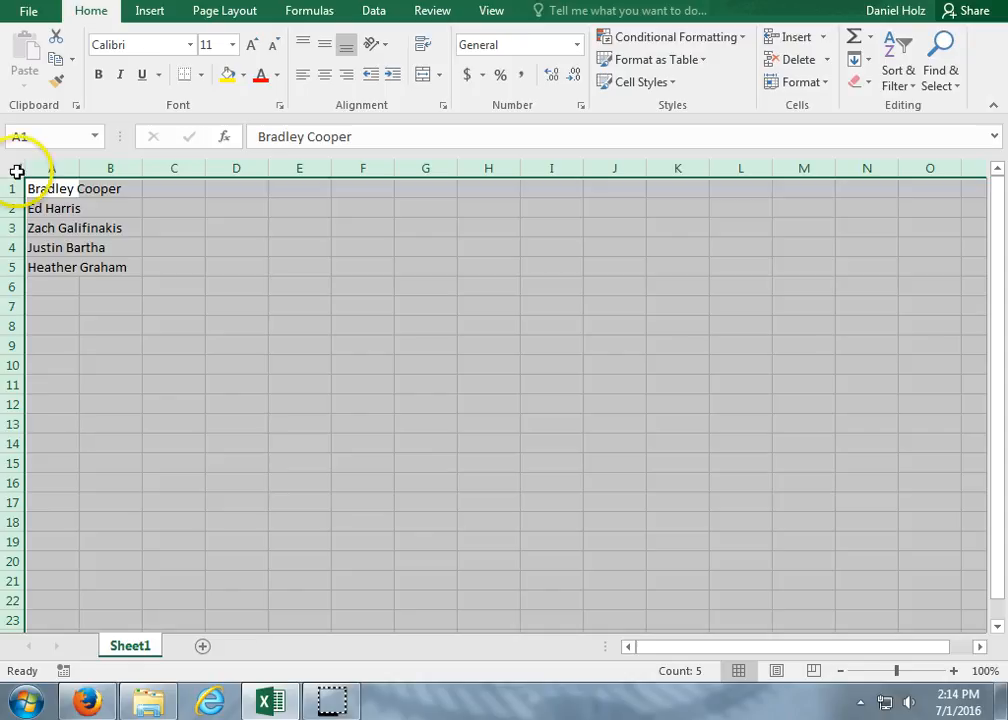
drag(73, 173, 74, 173)
double_click(74, 173)
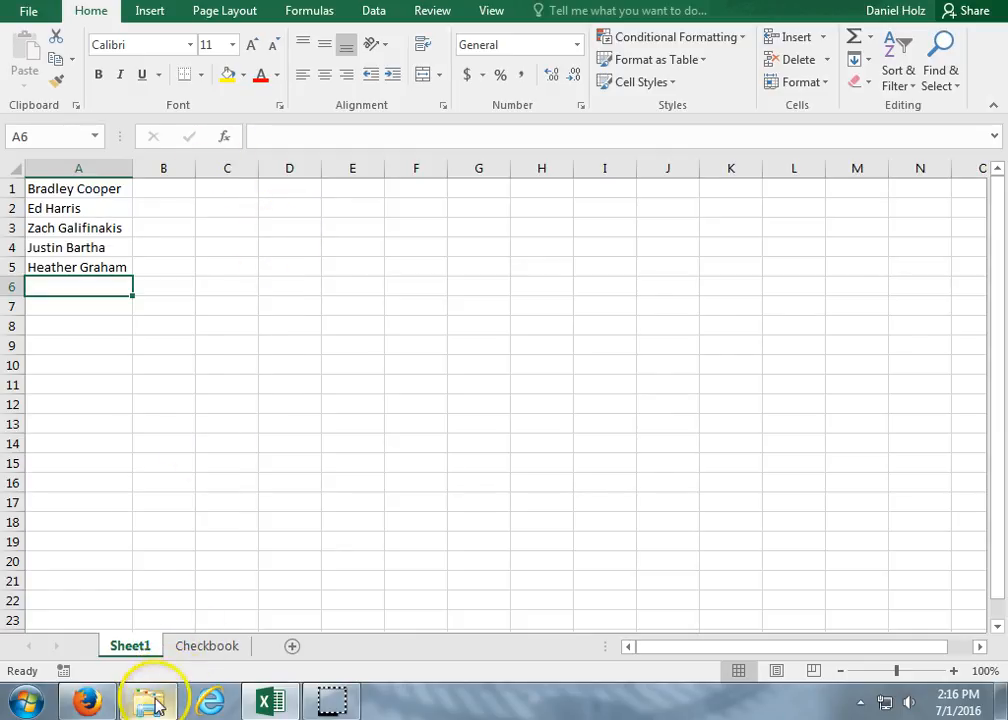
On the Checkbook sheet, enter the headings Date in cell A1 and Transaction in cell B1.
mouse_move(165, 700)
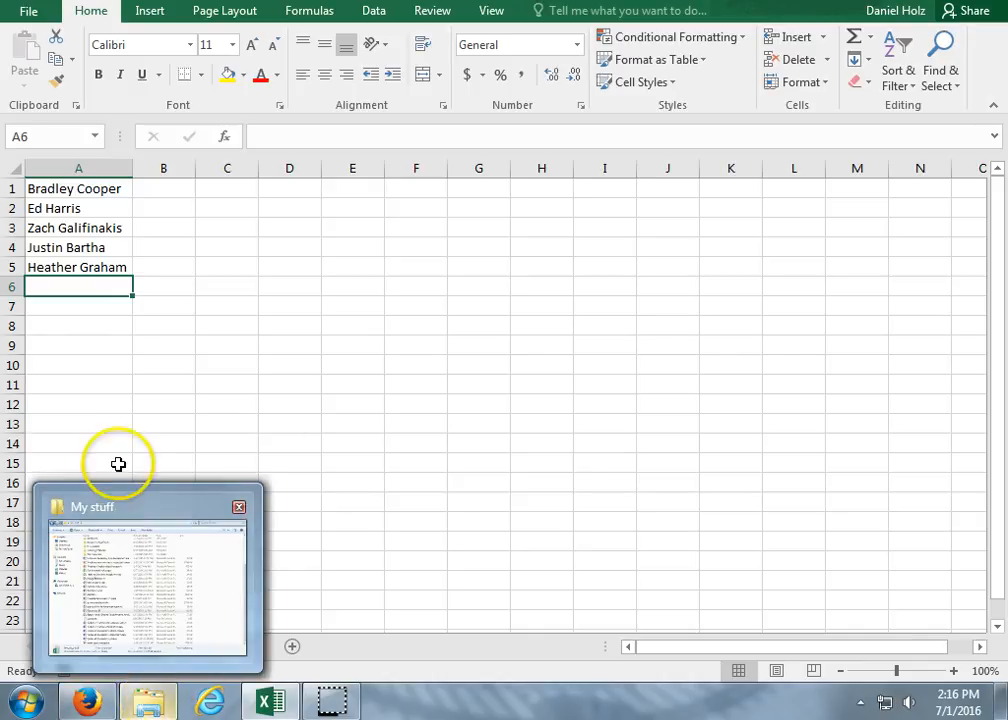
click(210, 645)
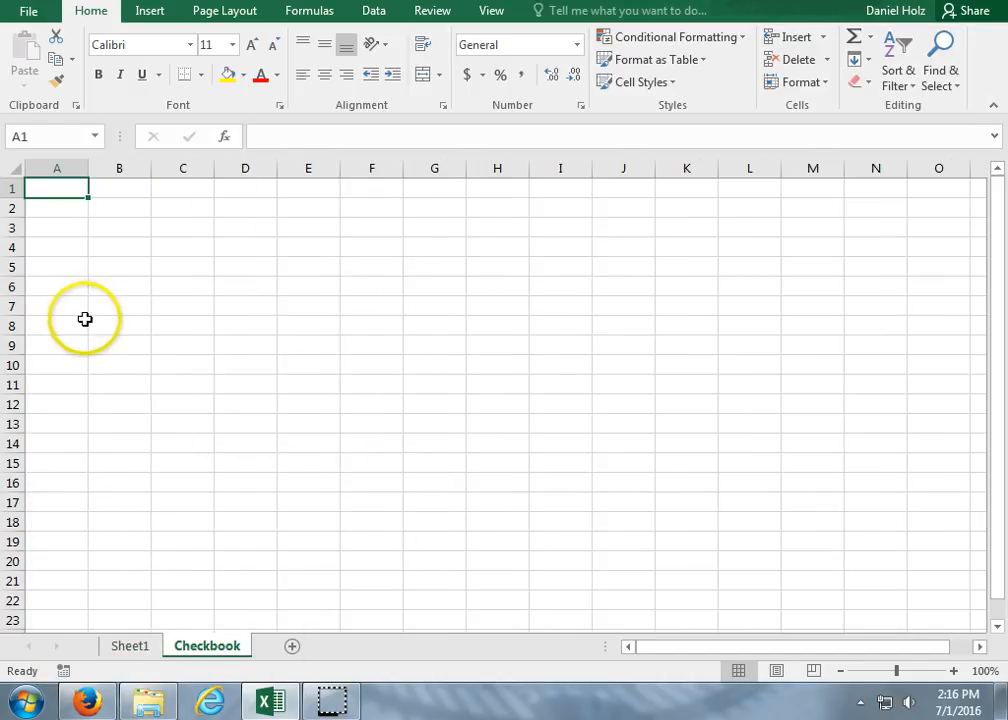
click(71, 192)
text(Date)
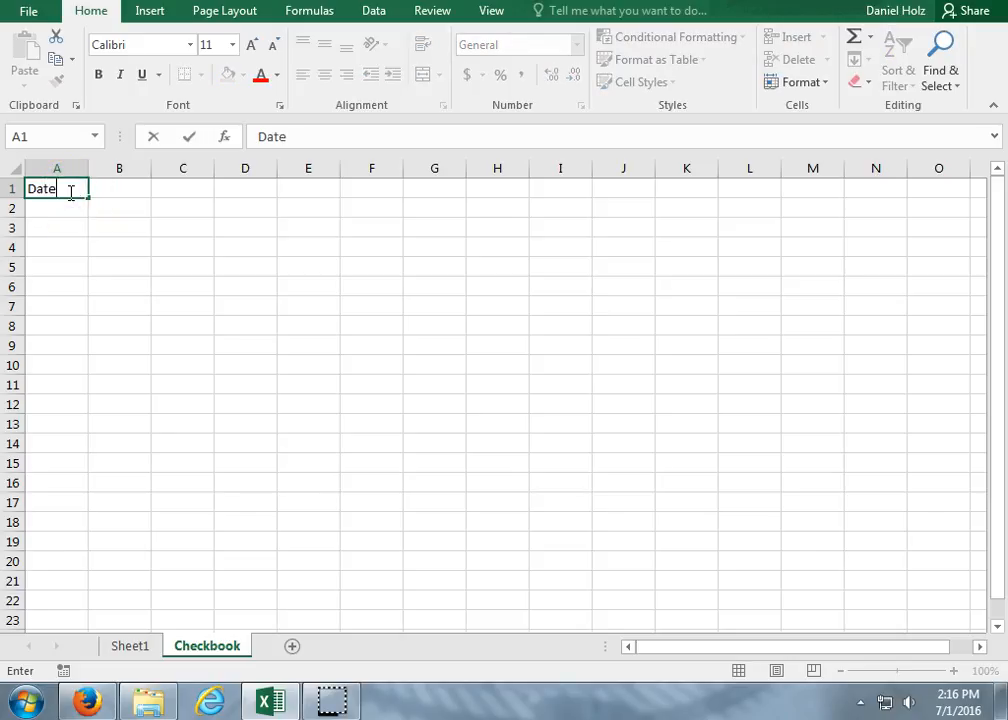
key(Tab)
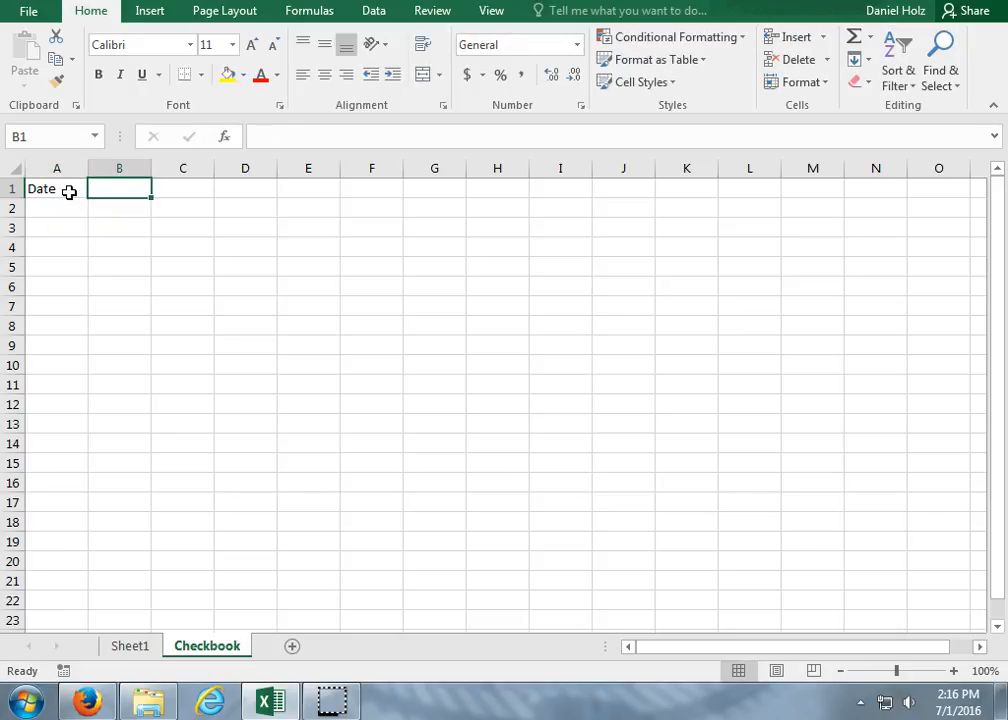
text(Tra)
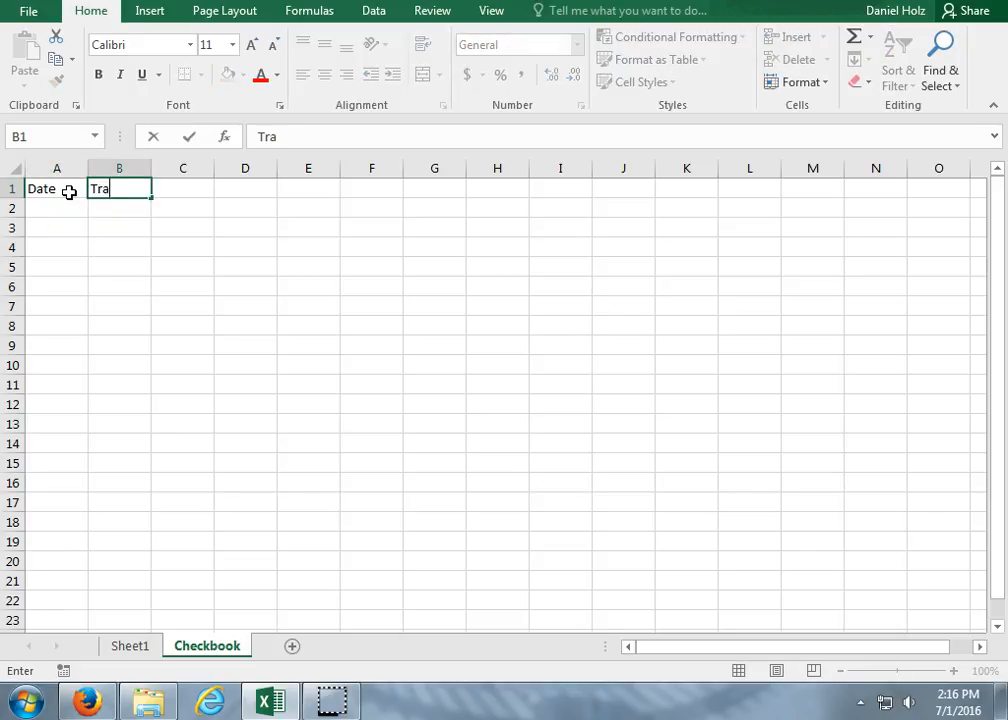
text(nsaction)
key(Return)
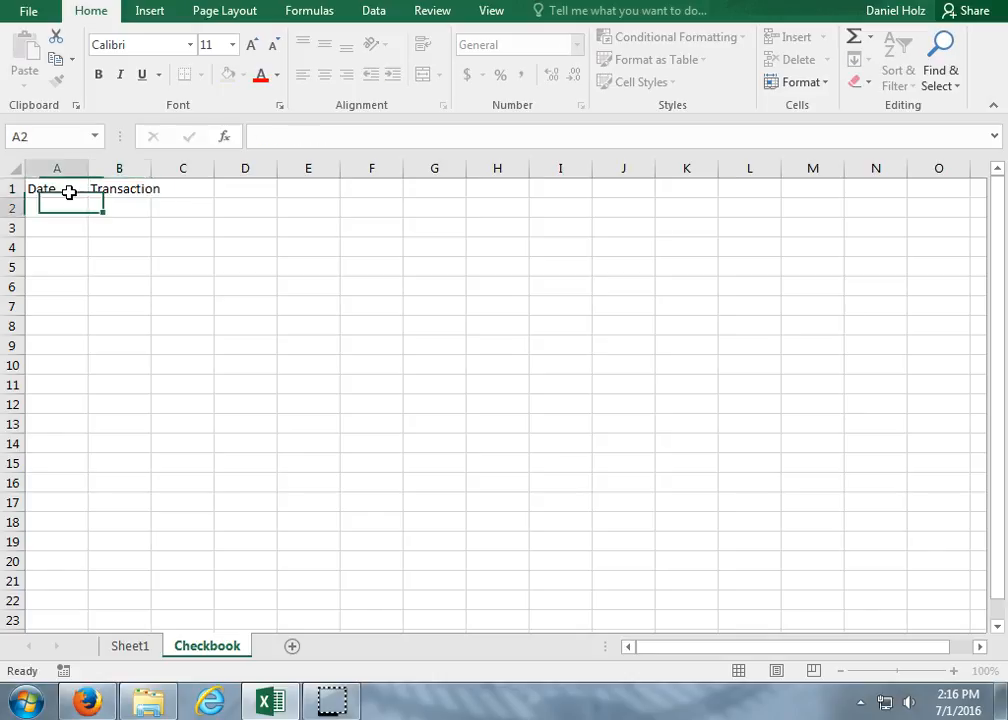
Complete the heading row with Amount in cell C1 and Balance in cell D1.
click(69, 192)
key(Tab)
key(Tab)
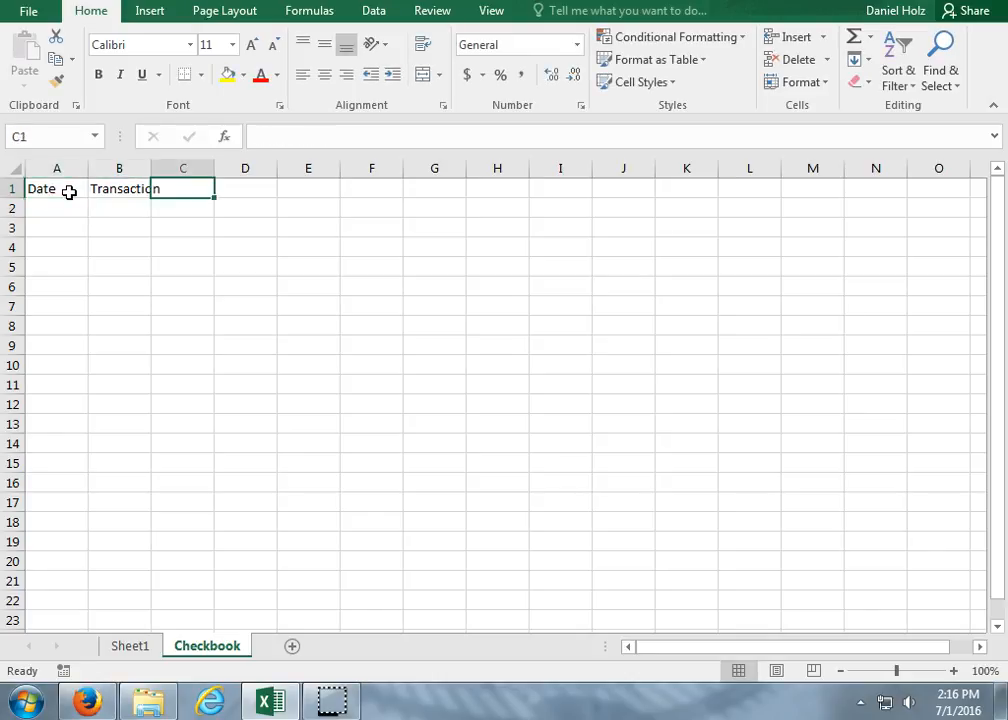
text(Amount)
key(Tab)
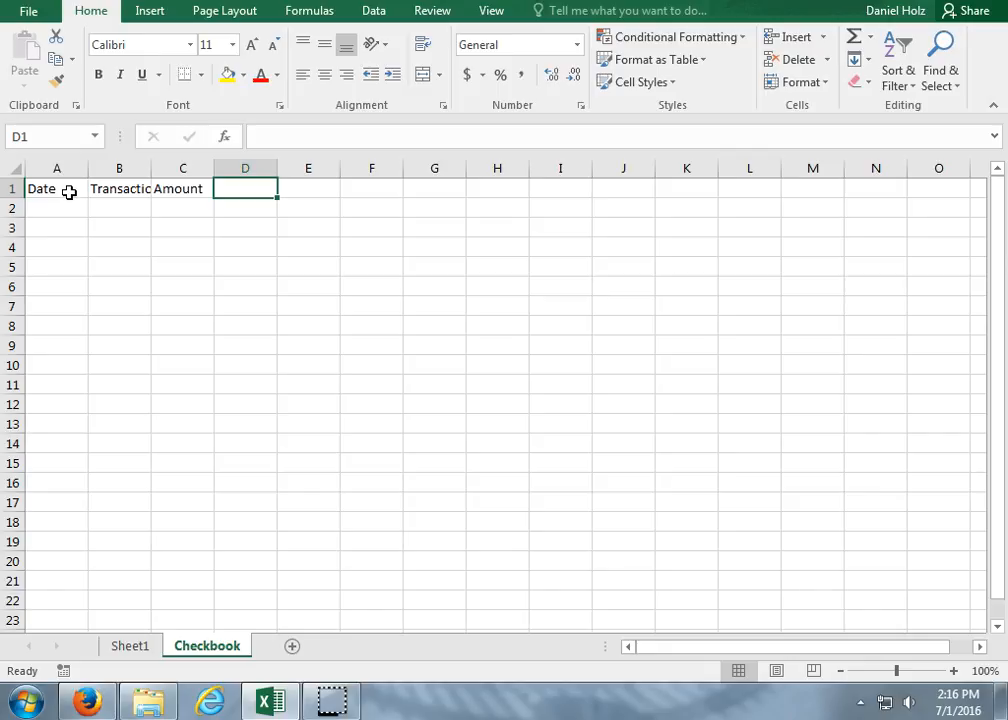
text(Balance)
key(Return)
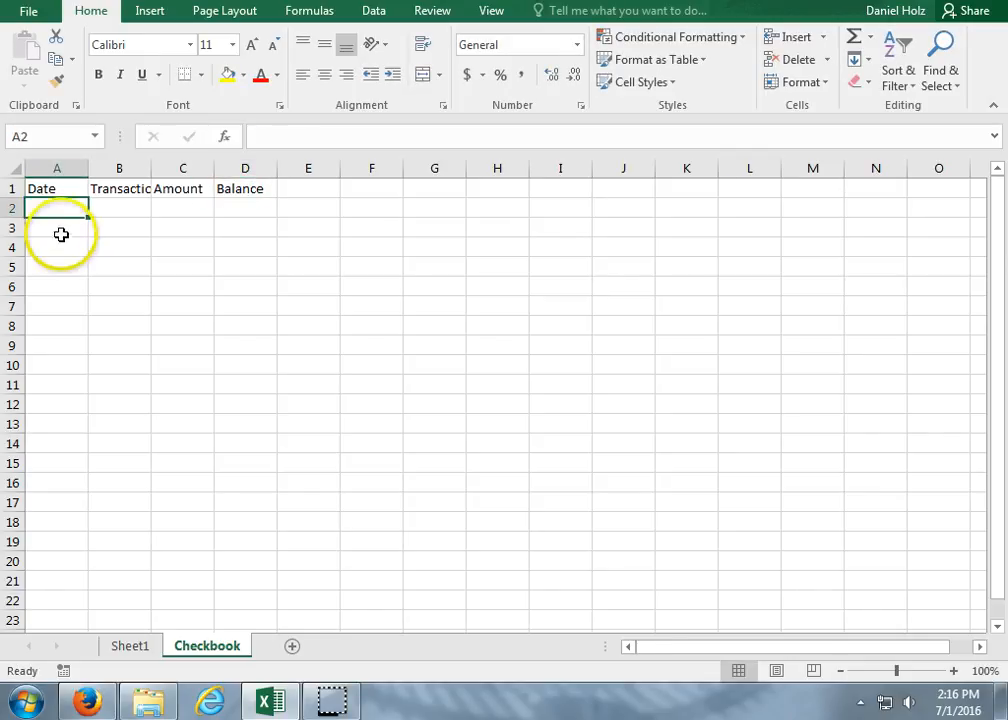
Record the first transaction in row 2: date 6/30, Deposit, amount 500 and balance 500.
text(6/30)
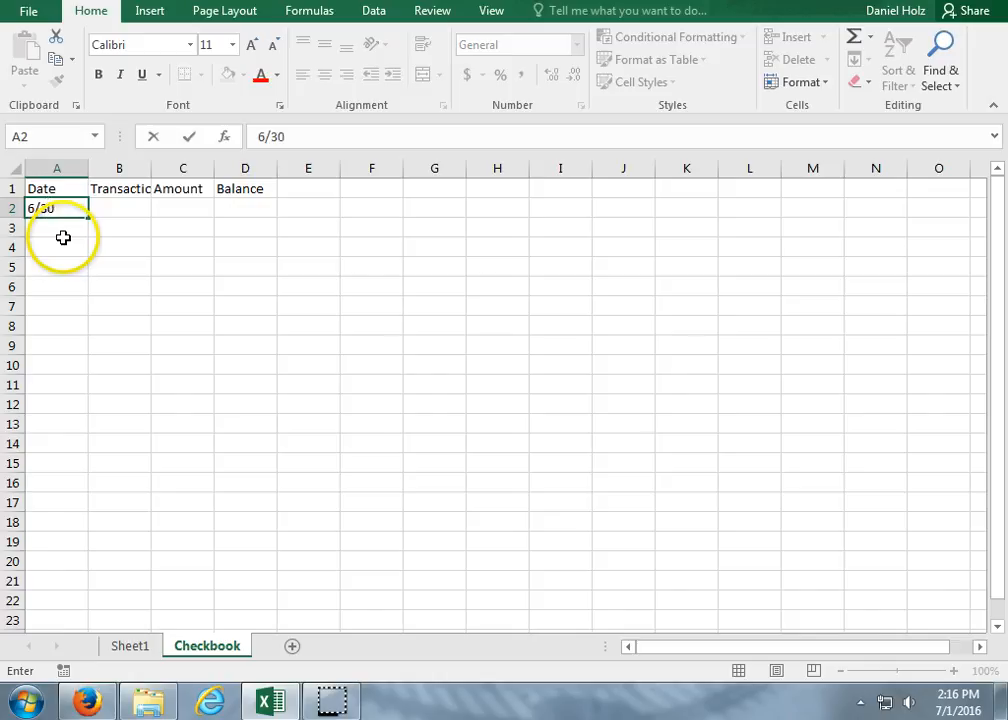
key(Tab)
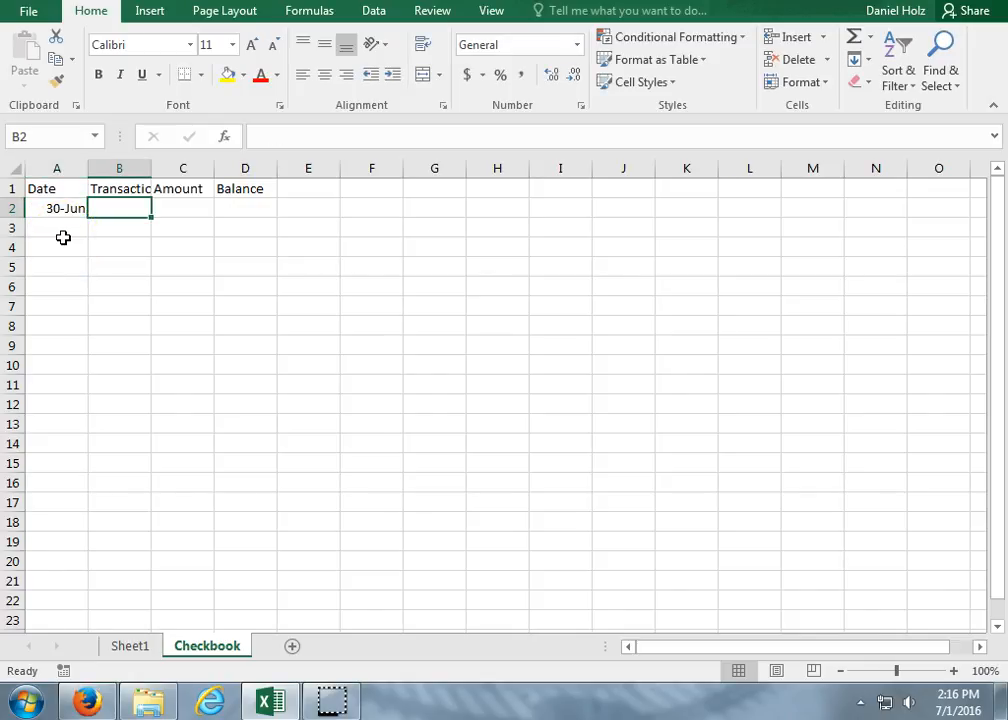
text(Deposit)
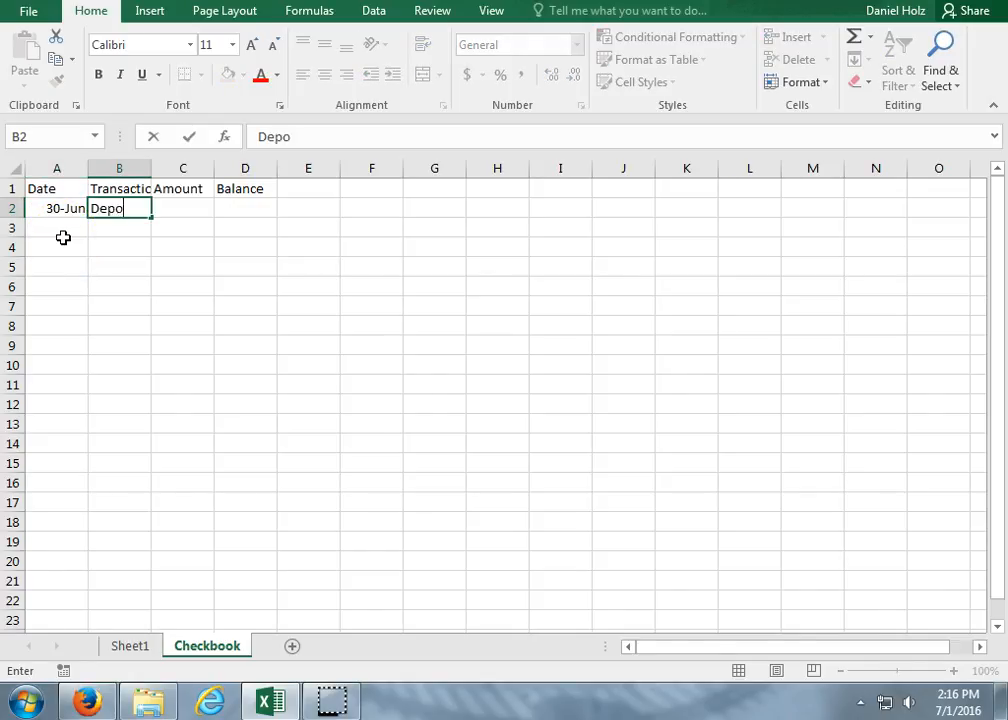
key(Tab)
text(5000)
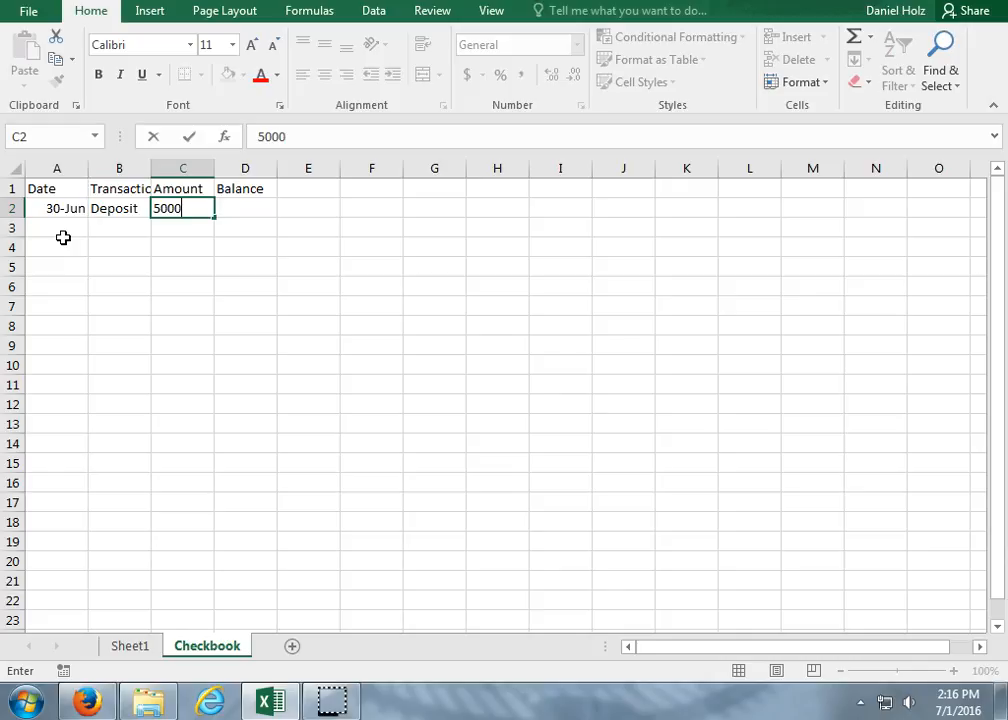
key(BackSpace)
key(Tab)
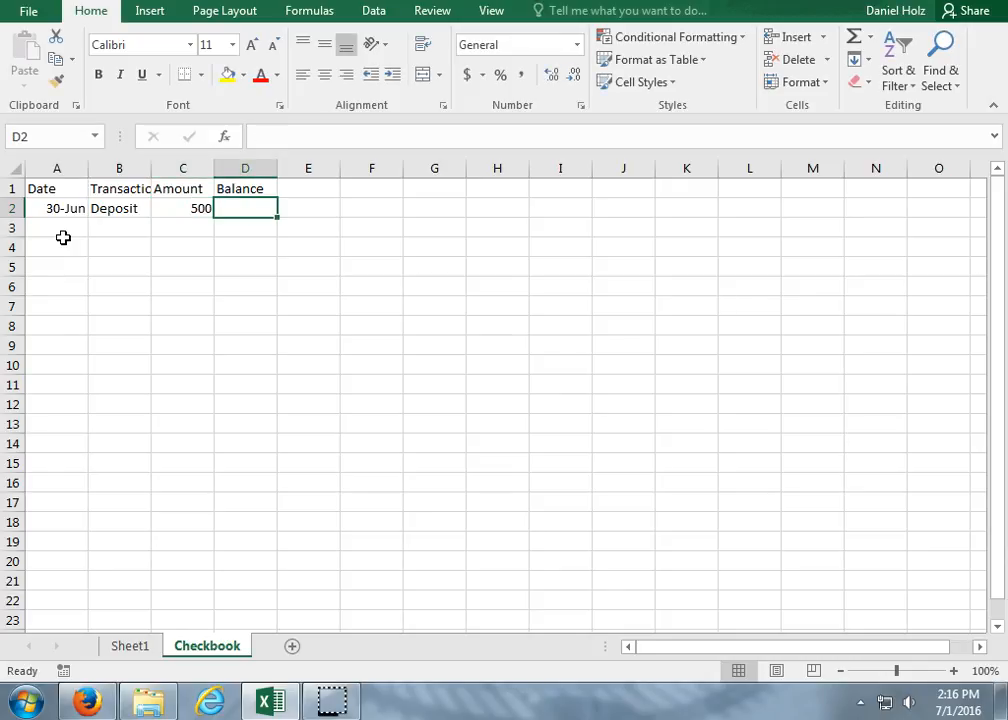
text(500)
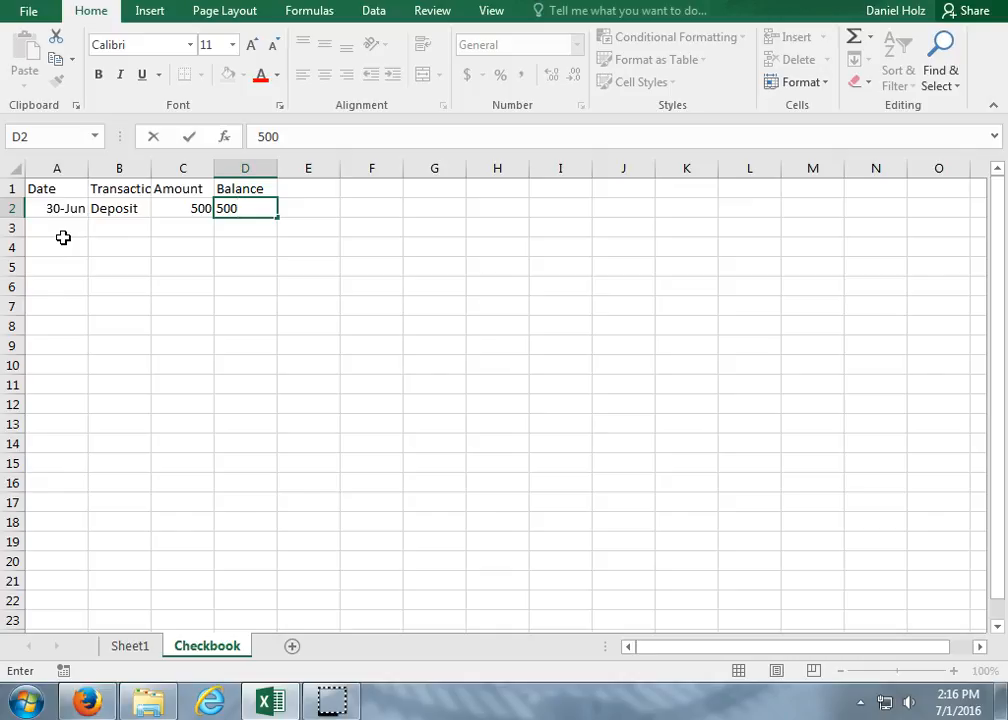
key(Return)
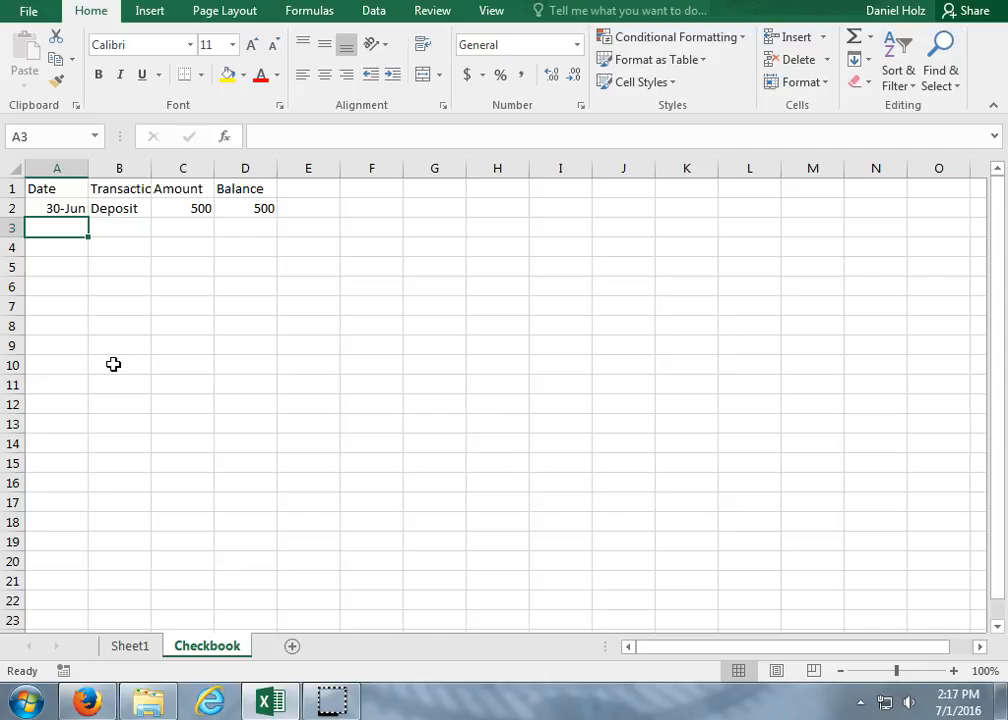
Format column A on the Checkbook sheet with the Date category and the 3/14/12 type.
right_click(57, 168)
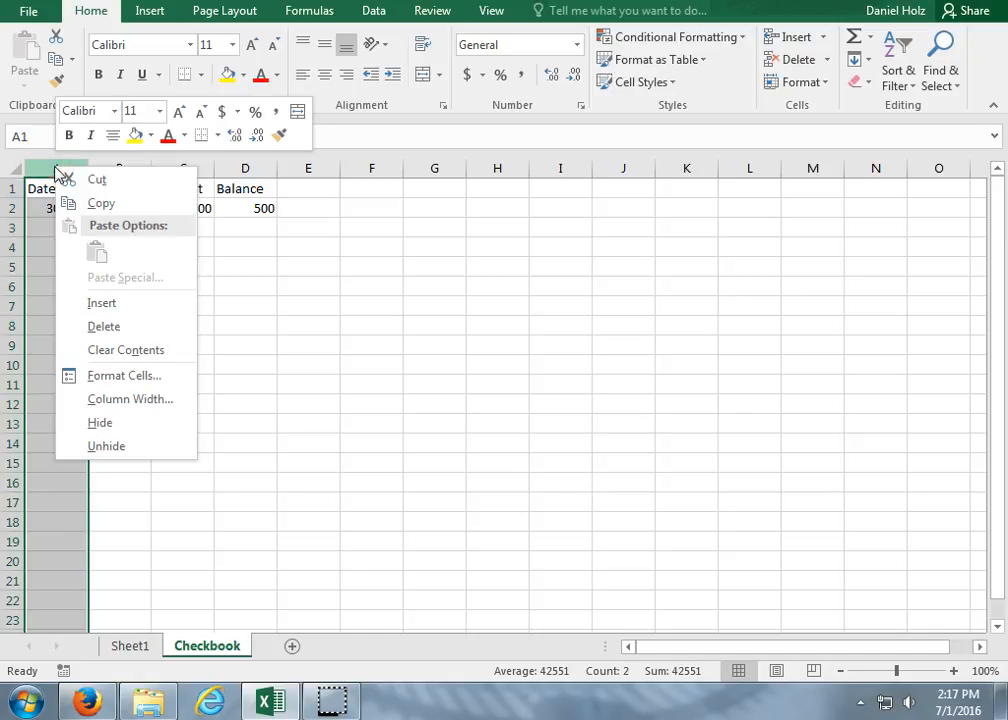
click(95, 376)
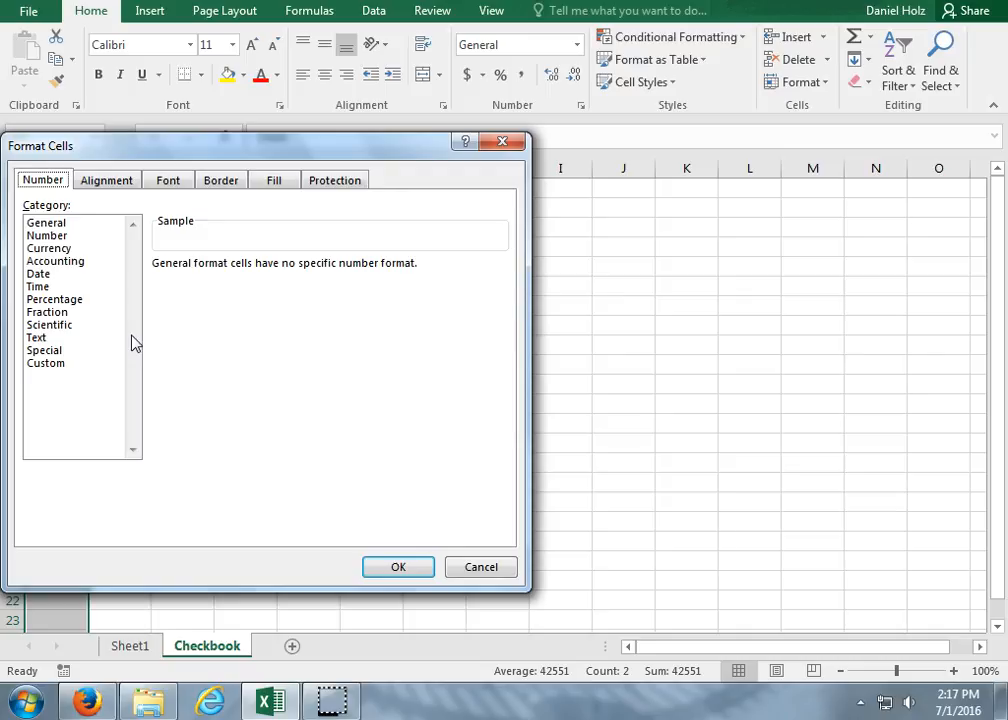
click(121, 341)
click(40, 274)
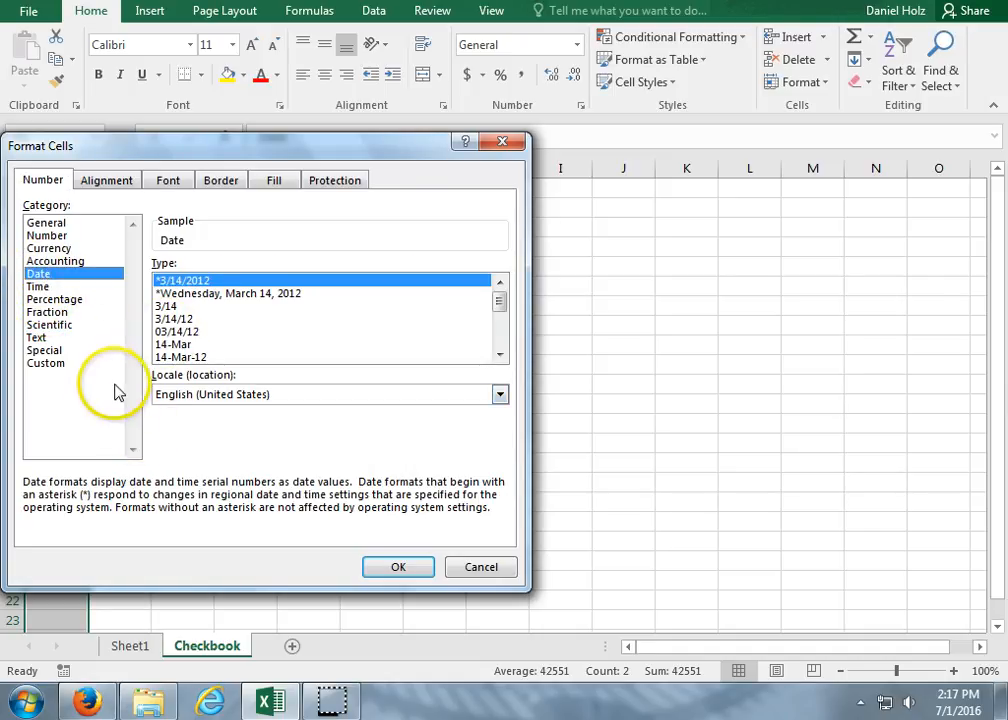
click(180, 319)
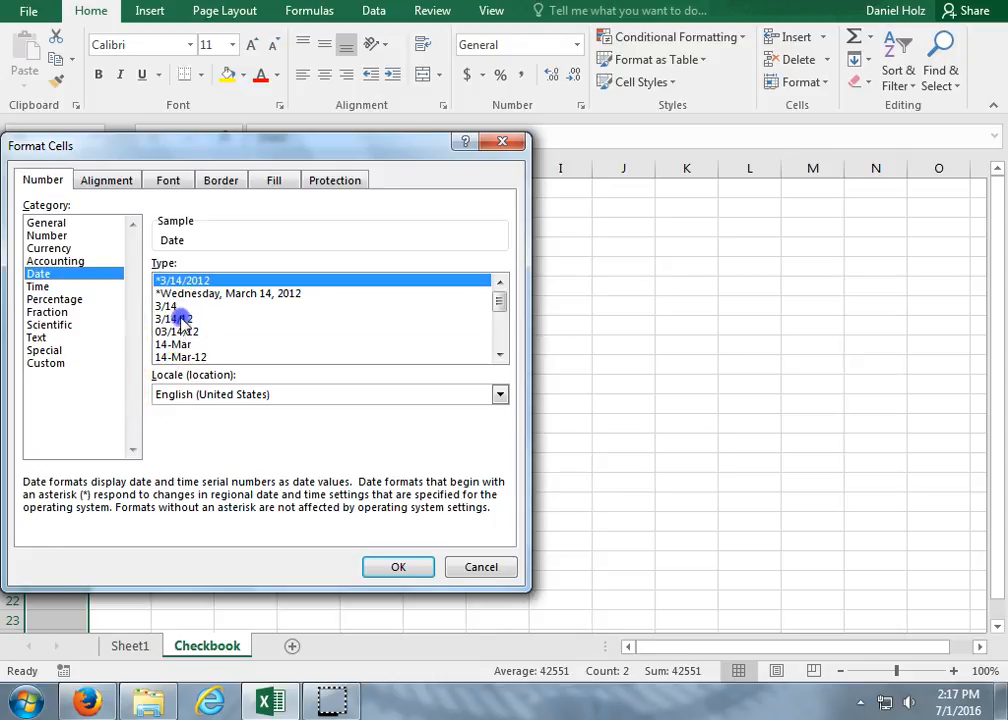
click(391, 569)
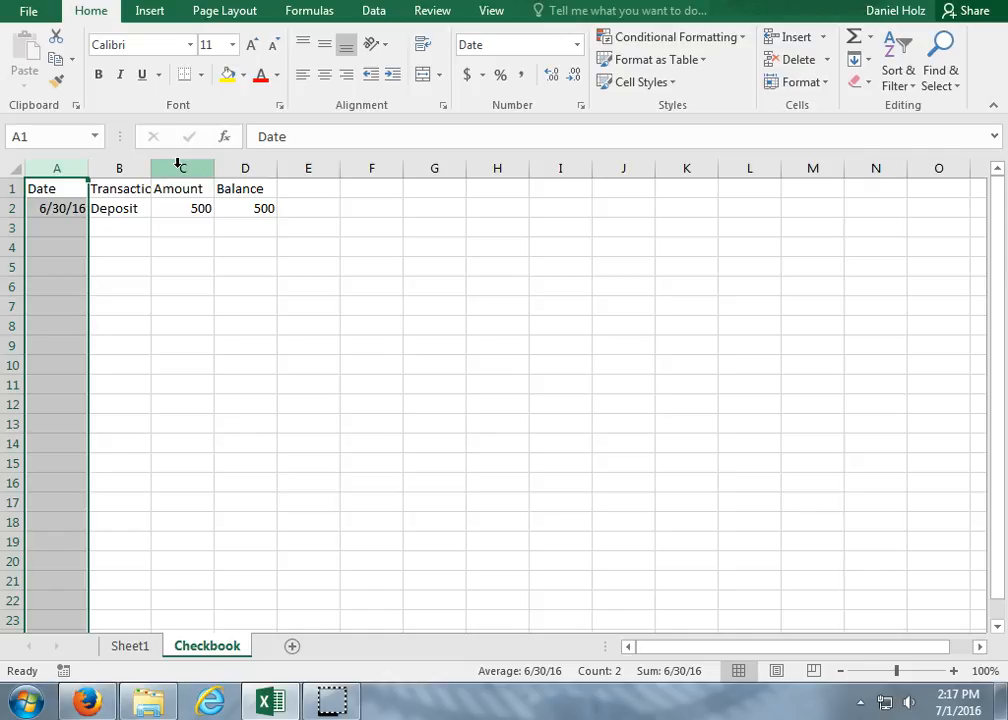
Format the Amount column C as Currency with the -$1,234.10 style for negative numbers.
right_click(178, 163)
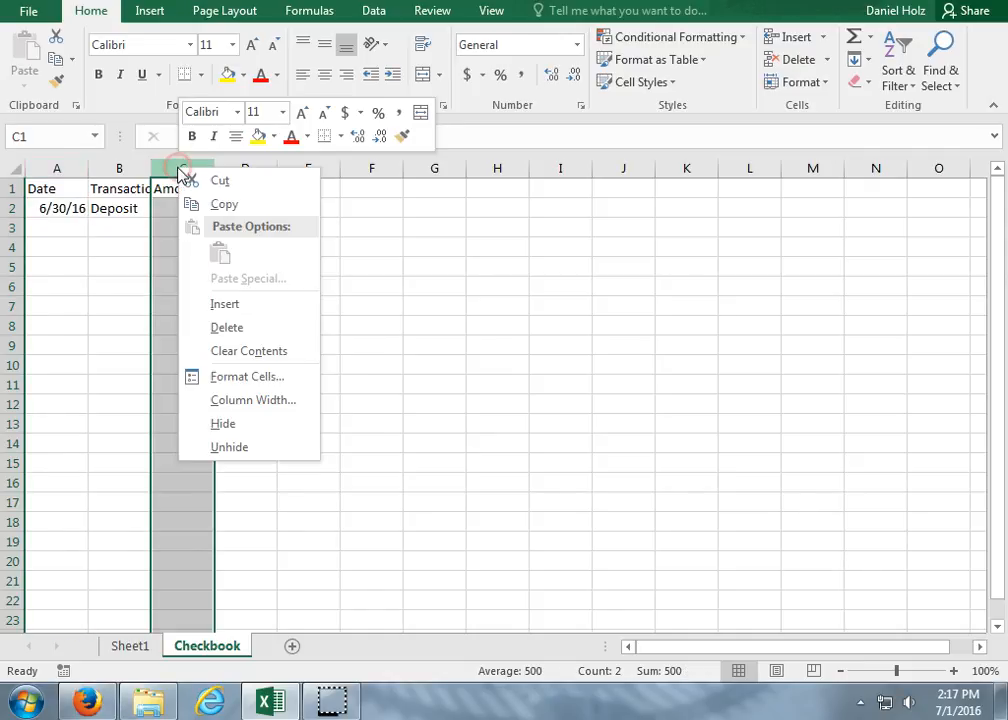
click(245, 377)
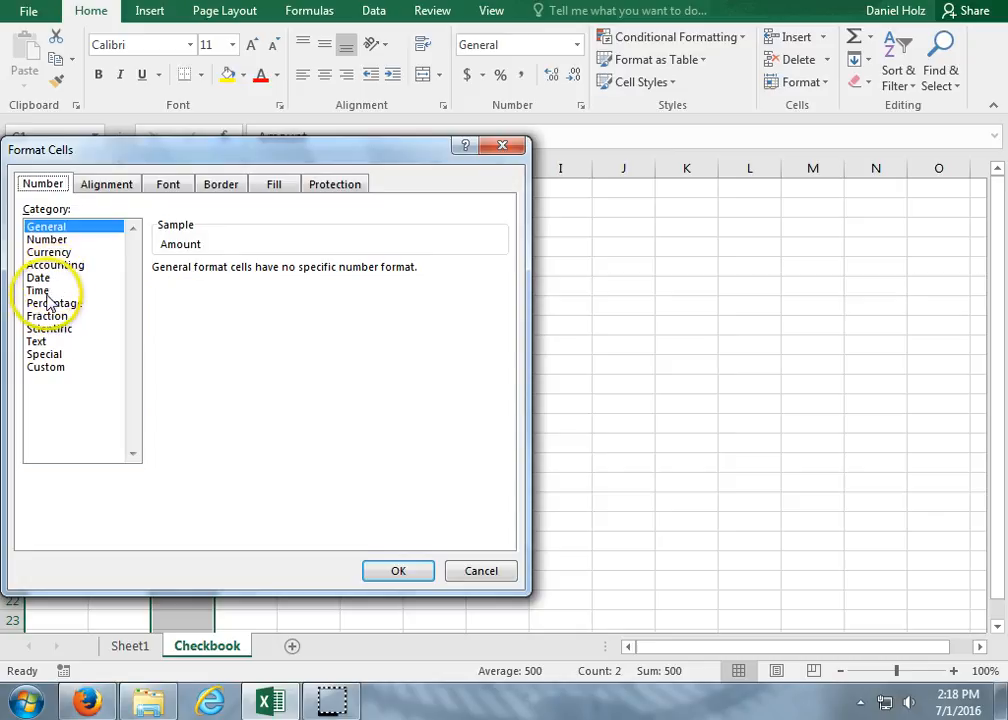
click(47, 253)
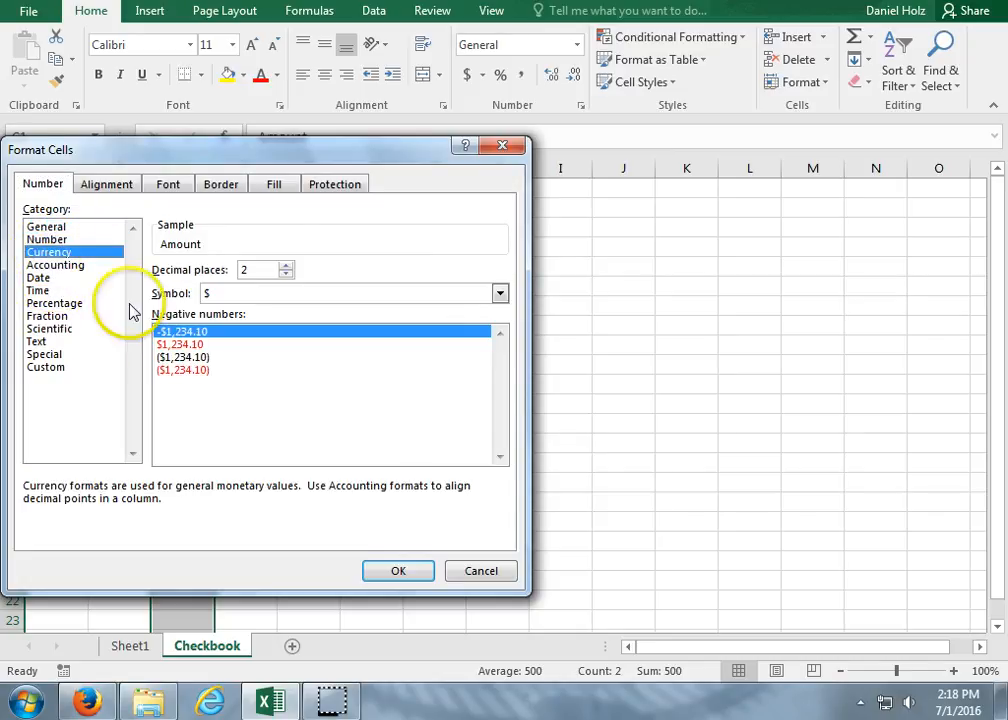
click(200, 334)
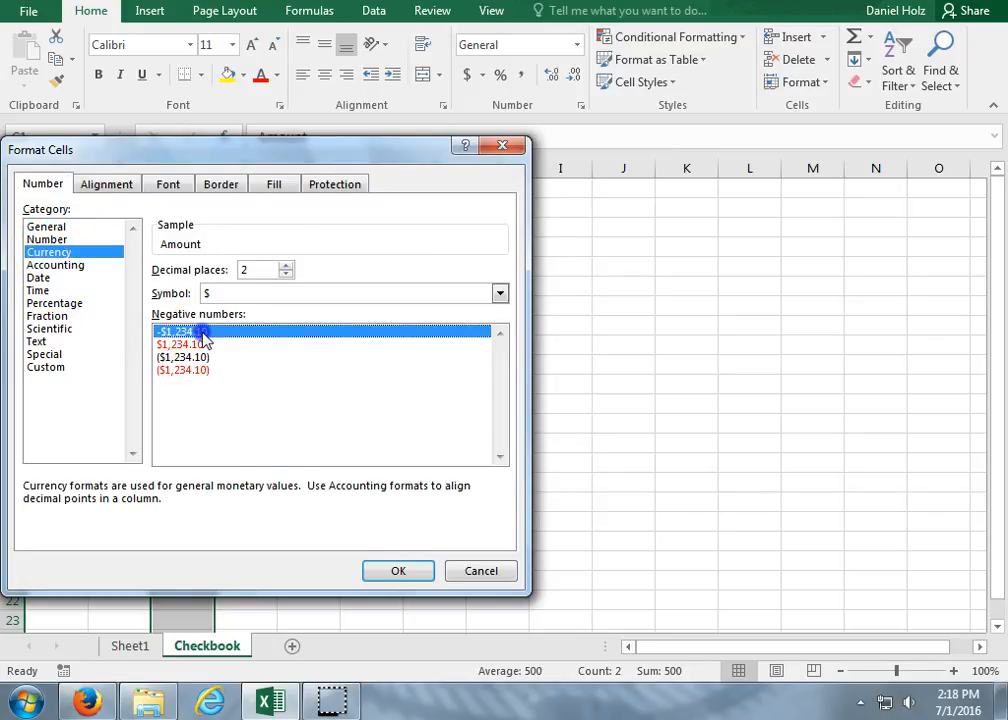
click(415, 576)
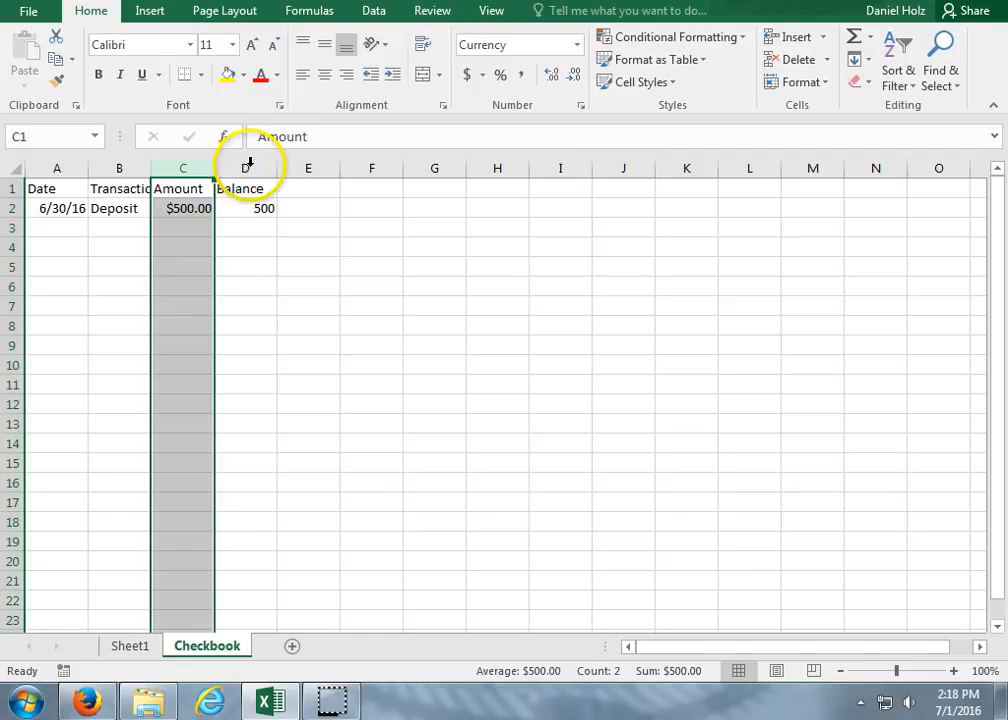
Apply the Currency format with two decimal places and the $ symbol to the Balance column D.
click(249, 166)
right_click(249, 166)
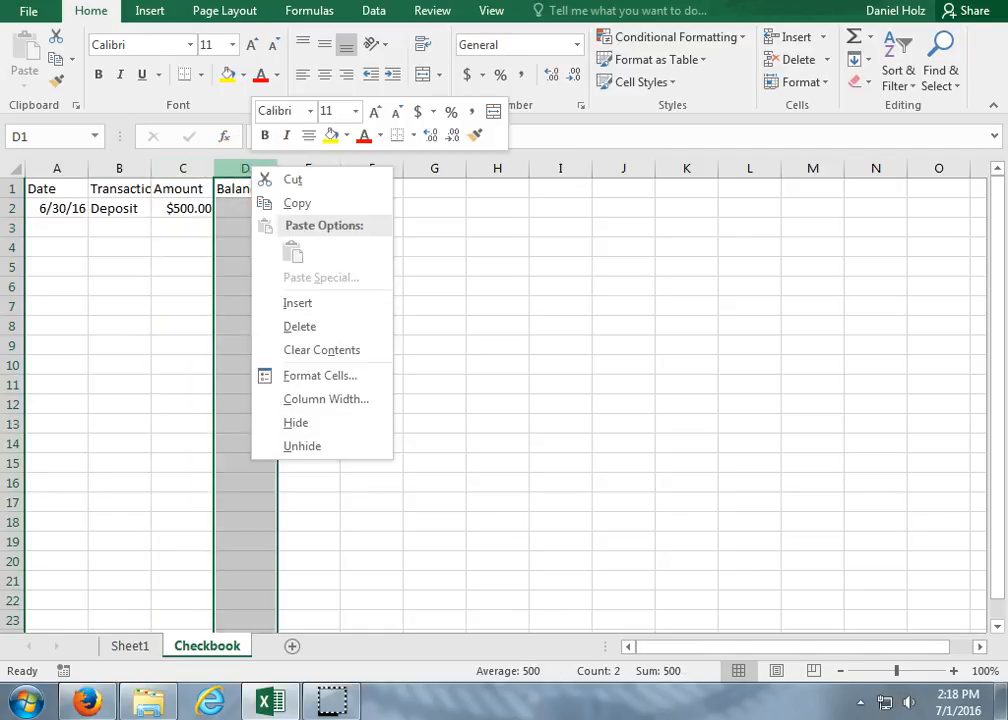
click(300, 377)
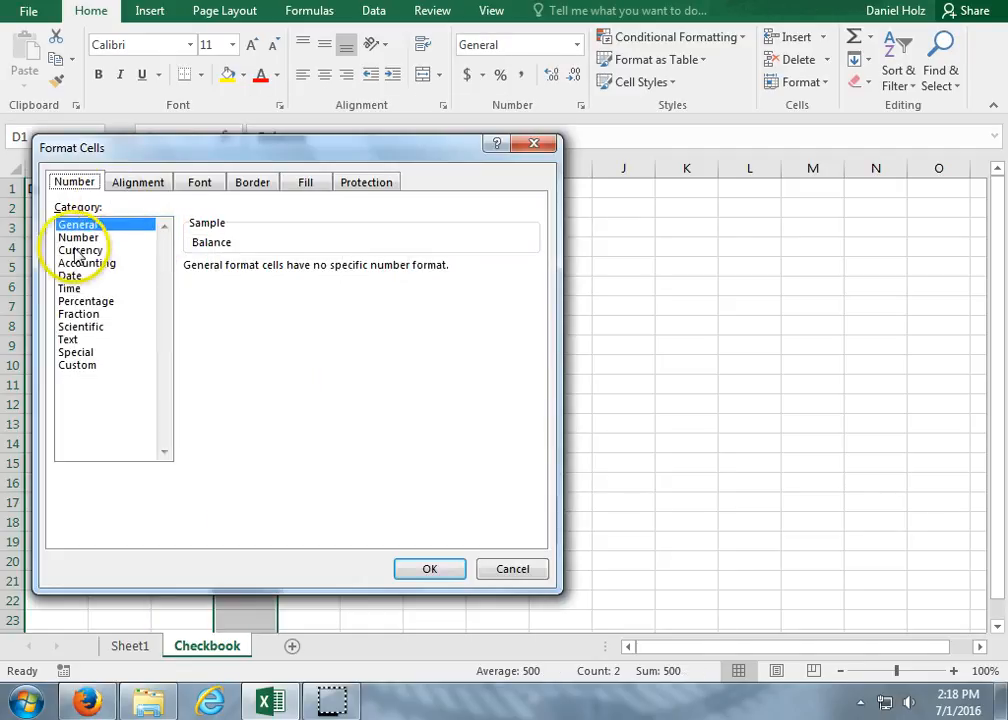
click(80, 250)
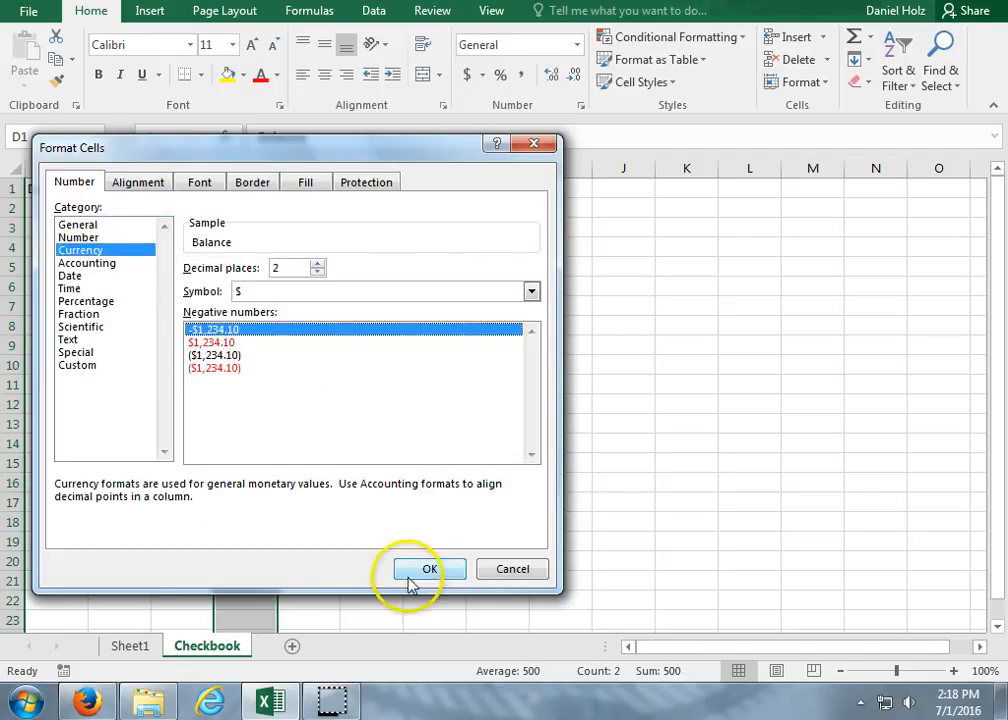
click(410, 569)
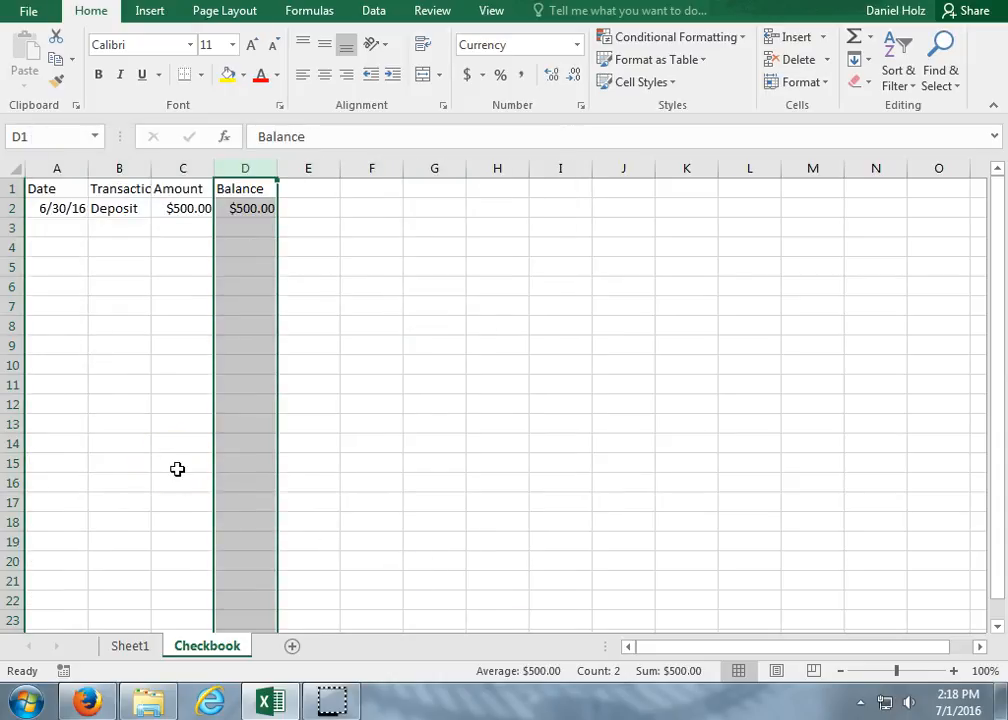
AutoFit all column widths on the Checkbook sheet with the entire sheet selected, and select cell B1.
click(15, 172)
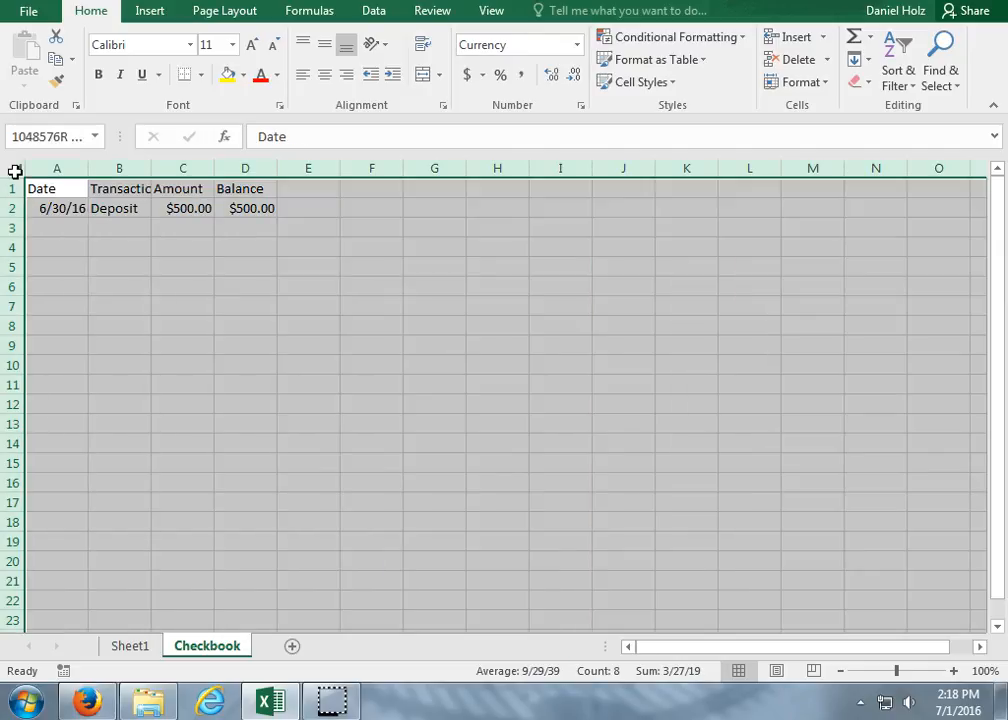
double_click(86, 172)
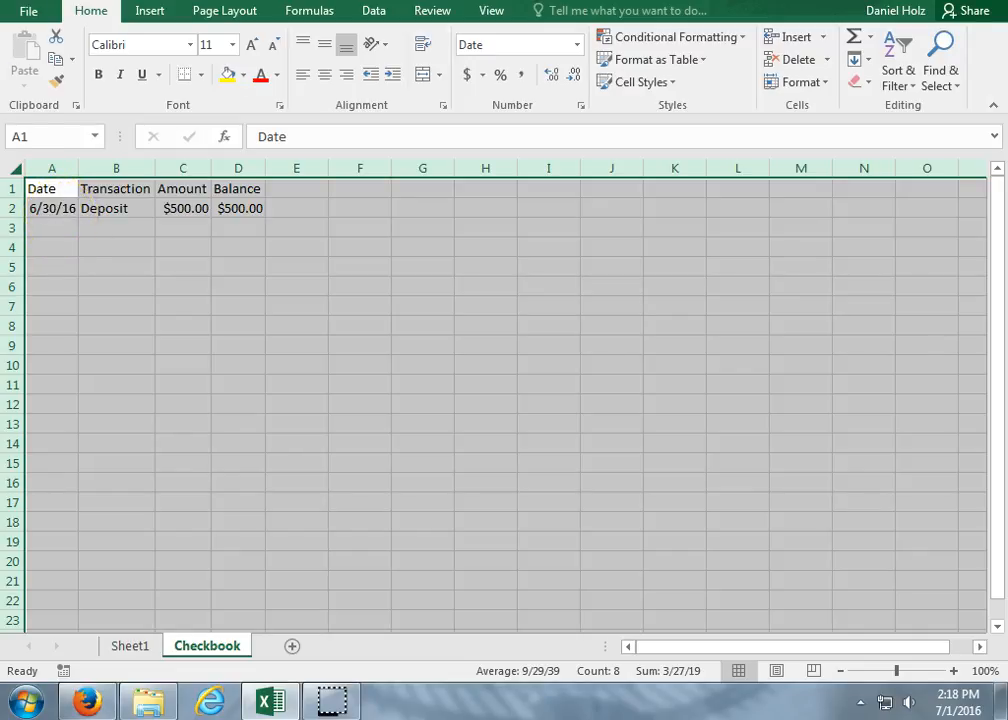
click(132, 190)
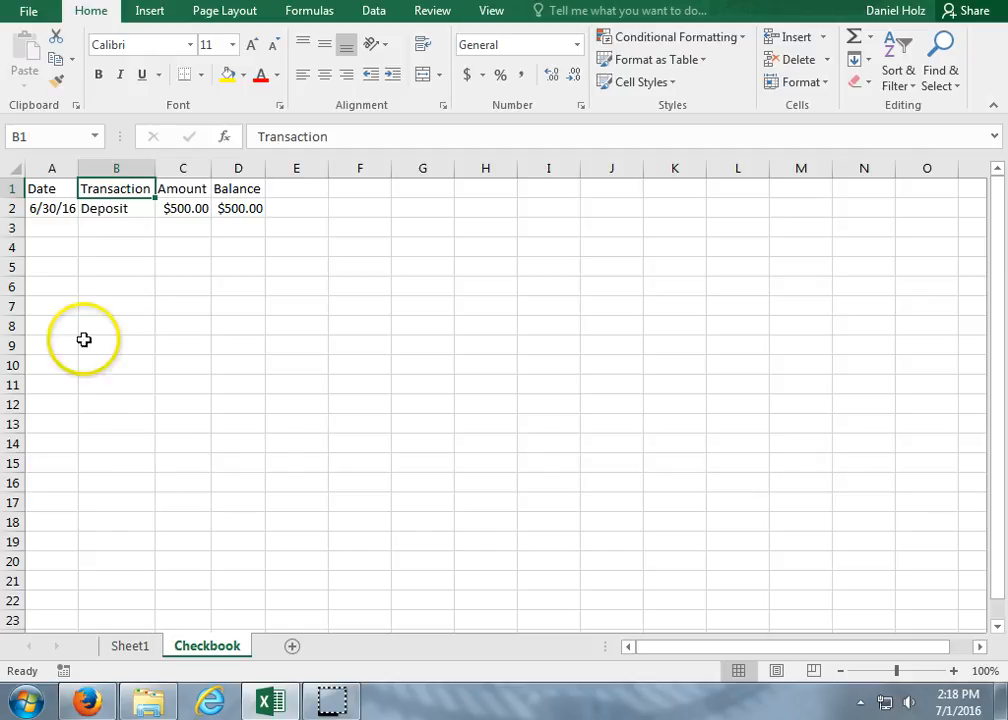
Add a new worksheet after Checkbook and enter 1, 2 and 3 in cells A1 to A3.
click(295, 648)
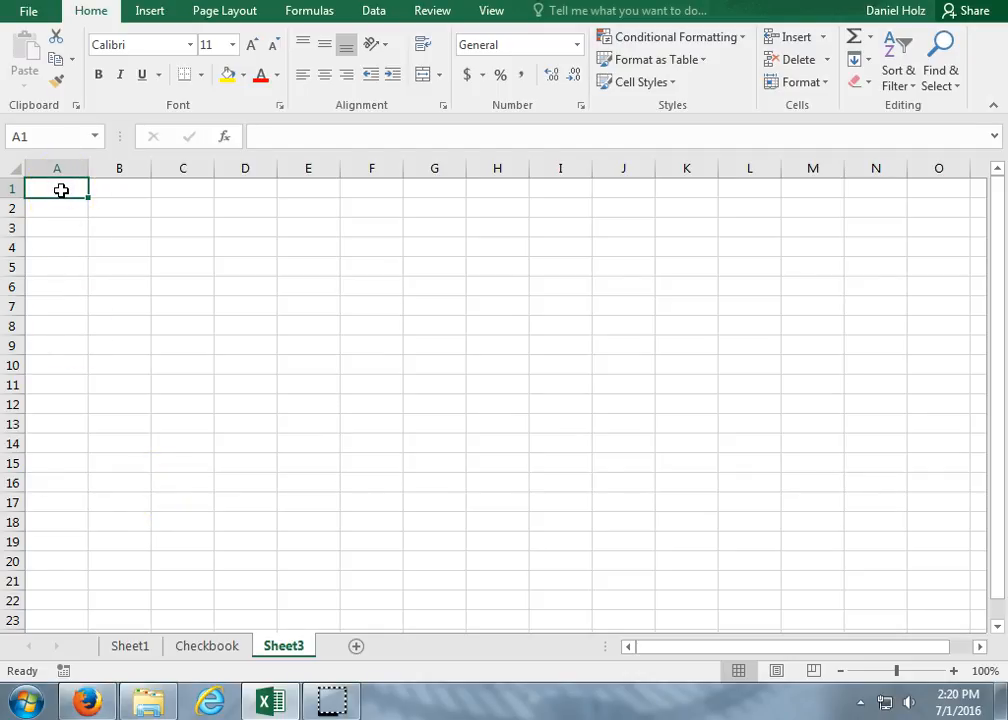
text(1)
key(Return)
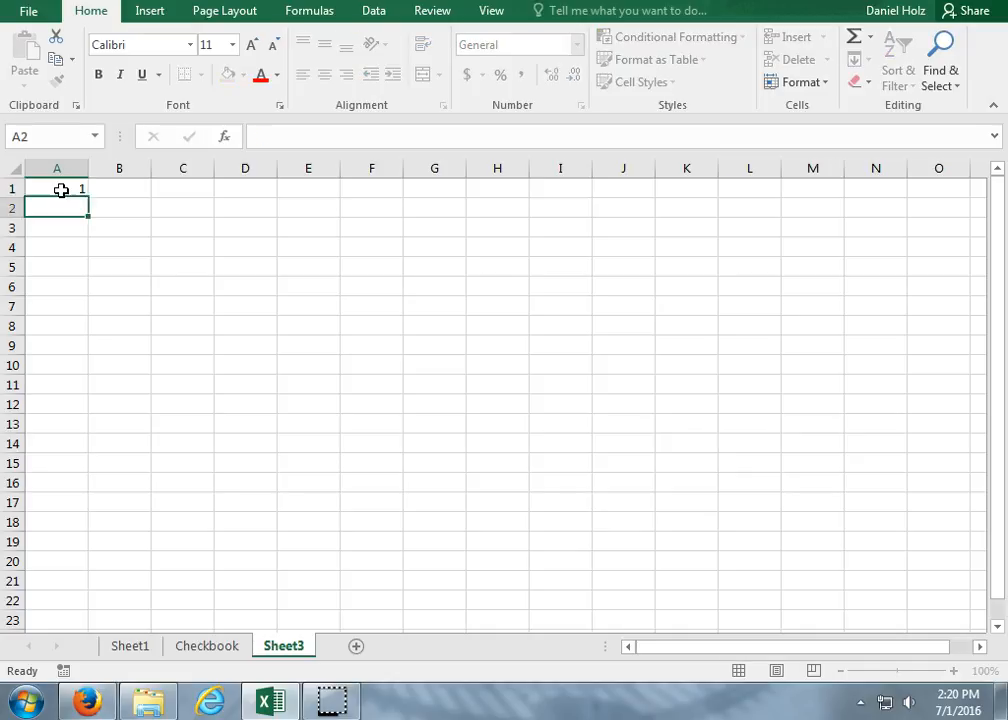
text(2)
key(Return)
text(2)
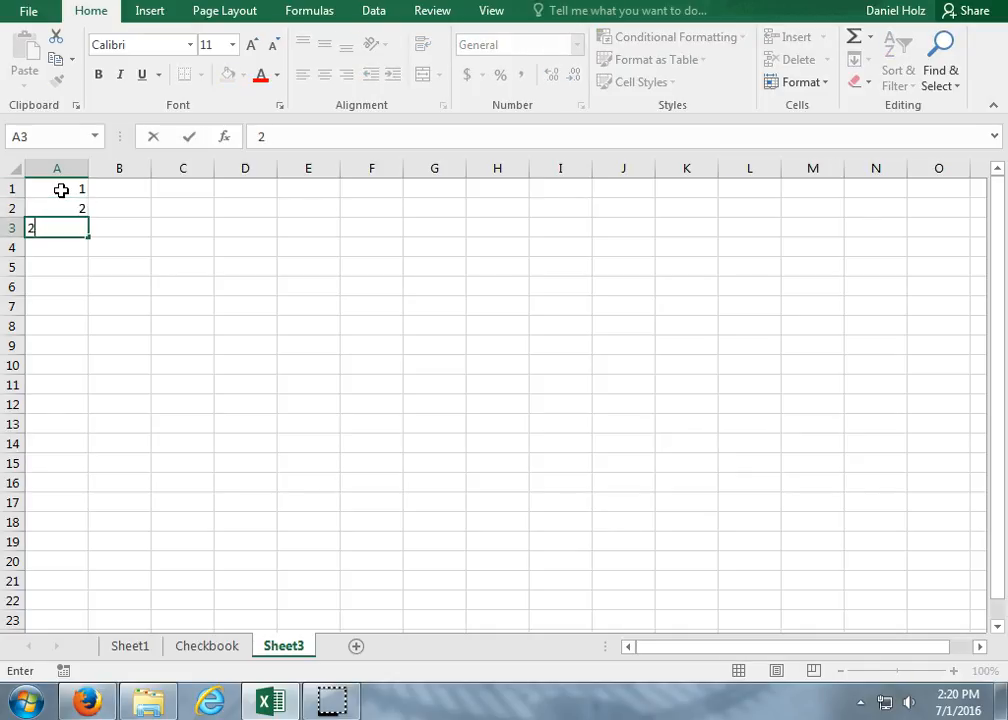
text(33)
key(Return)
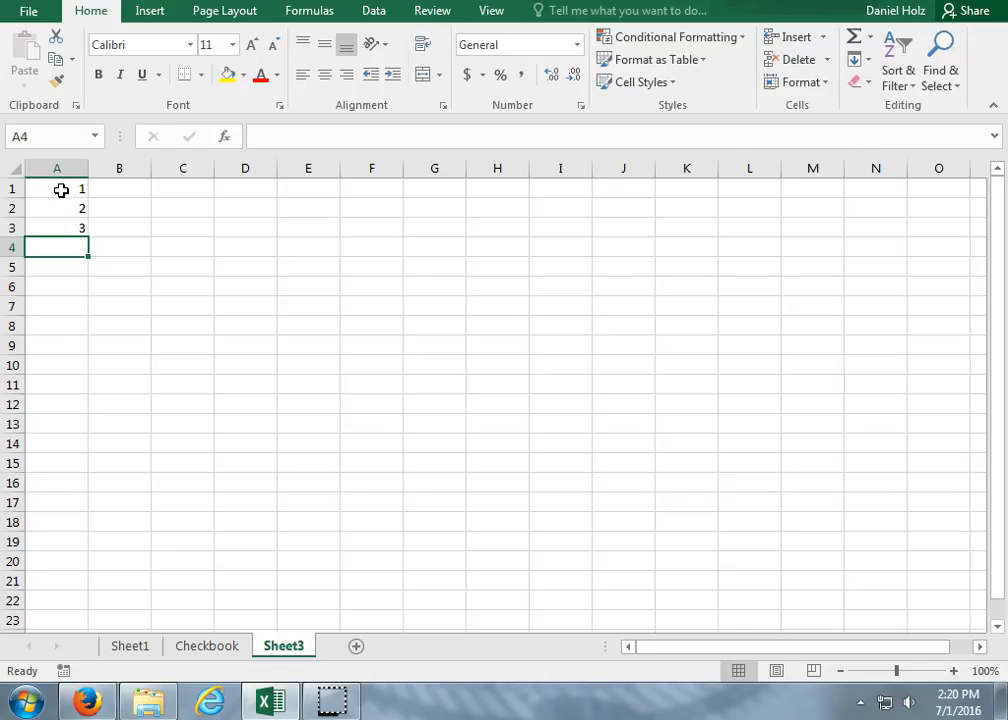
Fill the value of cell A1 alone down column A to row 25.
click(61, 190)
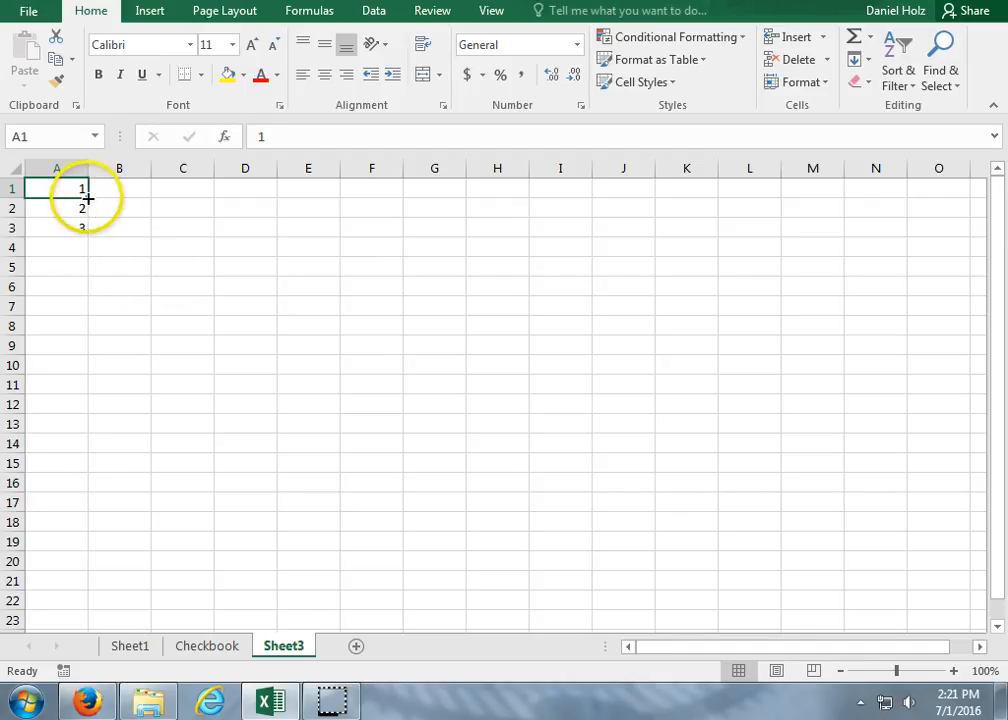
drag(87, 197, 49, 581)
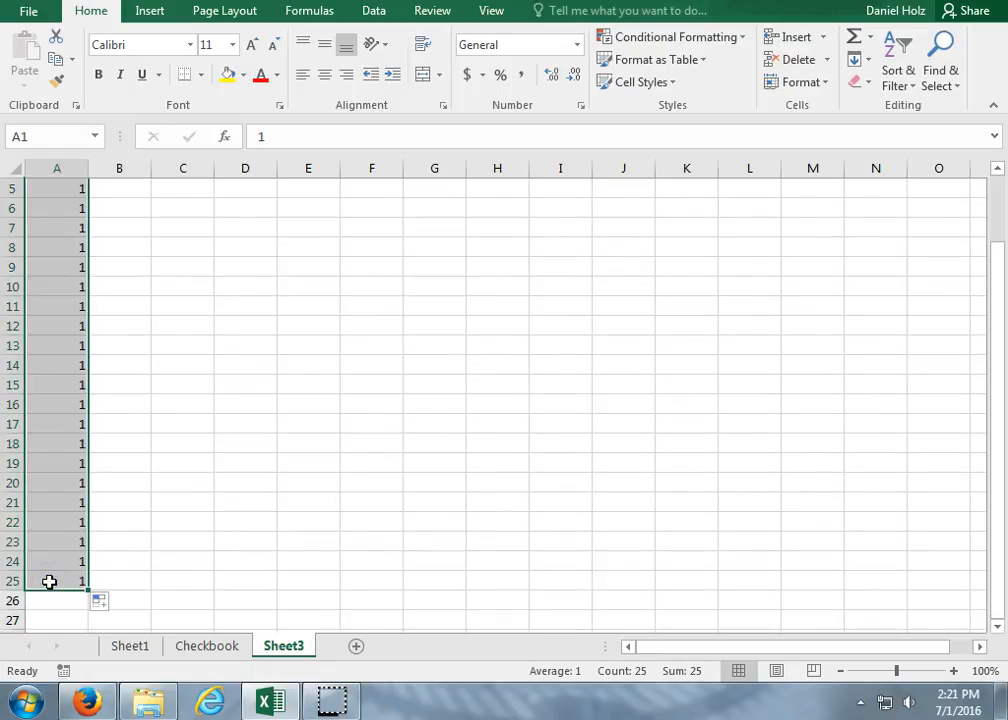
click(146, 553)
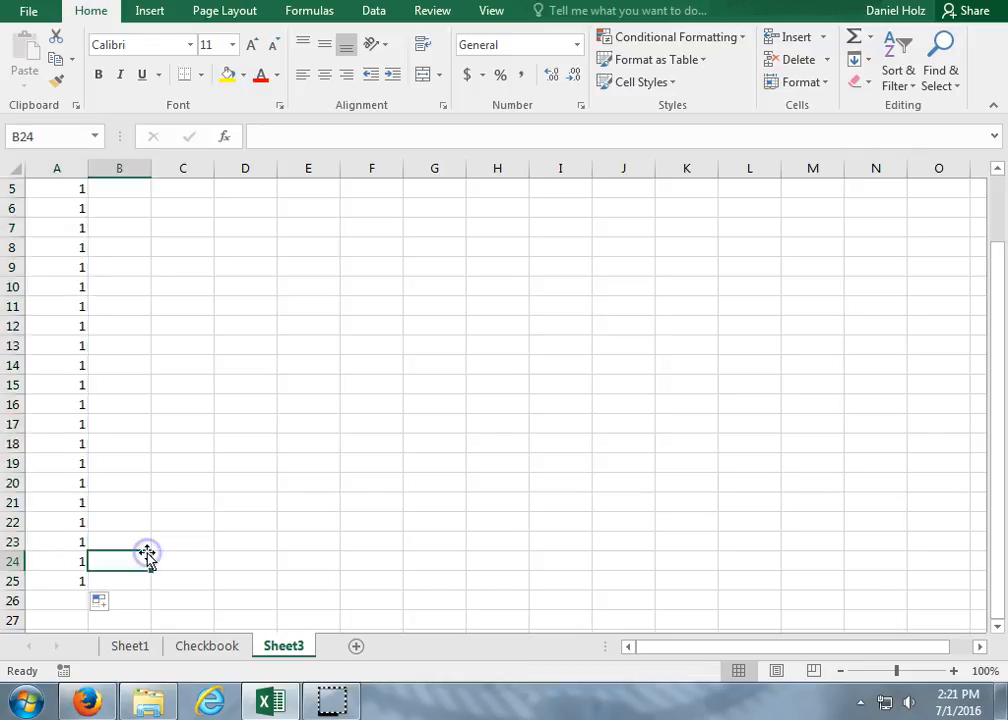
scroll(147, 552, up, 1)
scroll(146, 553, up, 1)
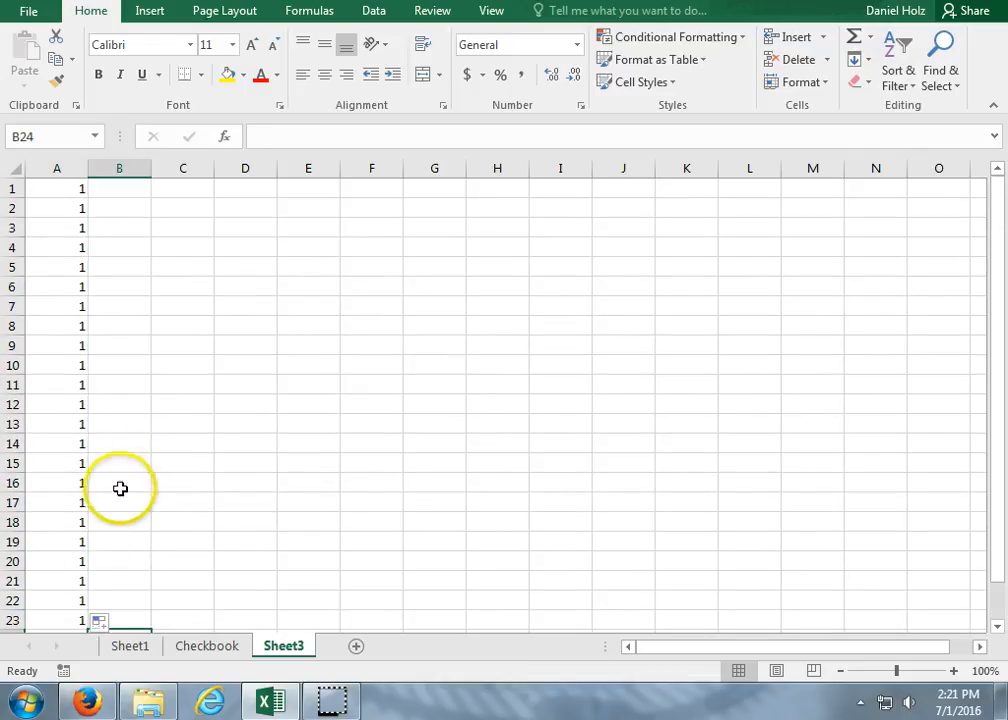
Enter 1 in cell A1 and 2 in A2, and extend both as a number series down column A to row 25.
click(63, 193)
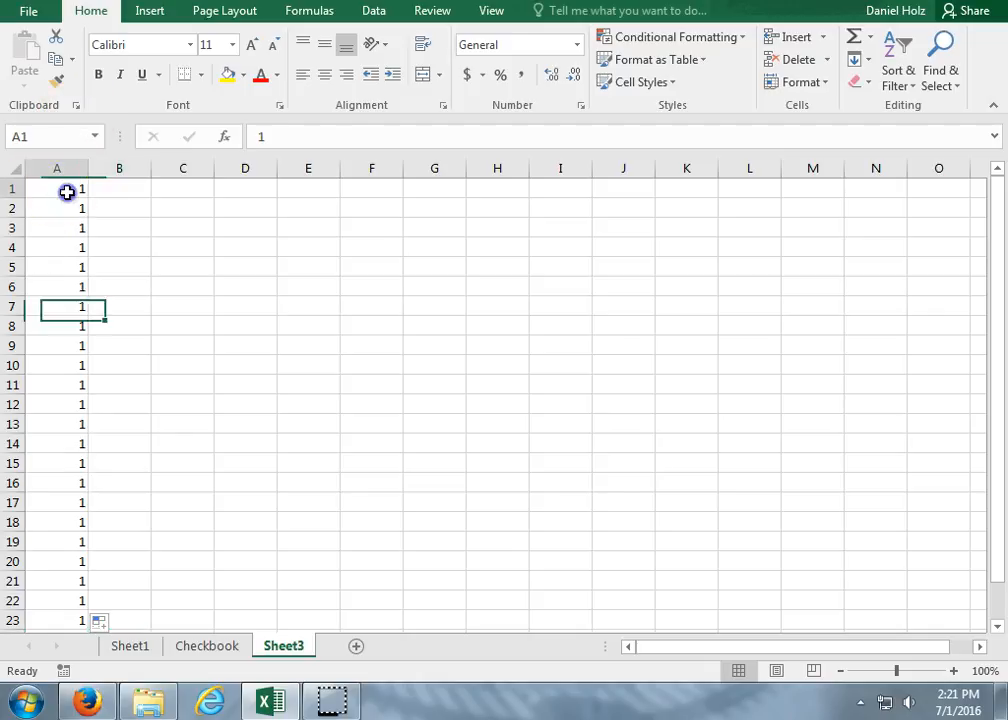
text(1)
key(Return)
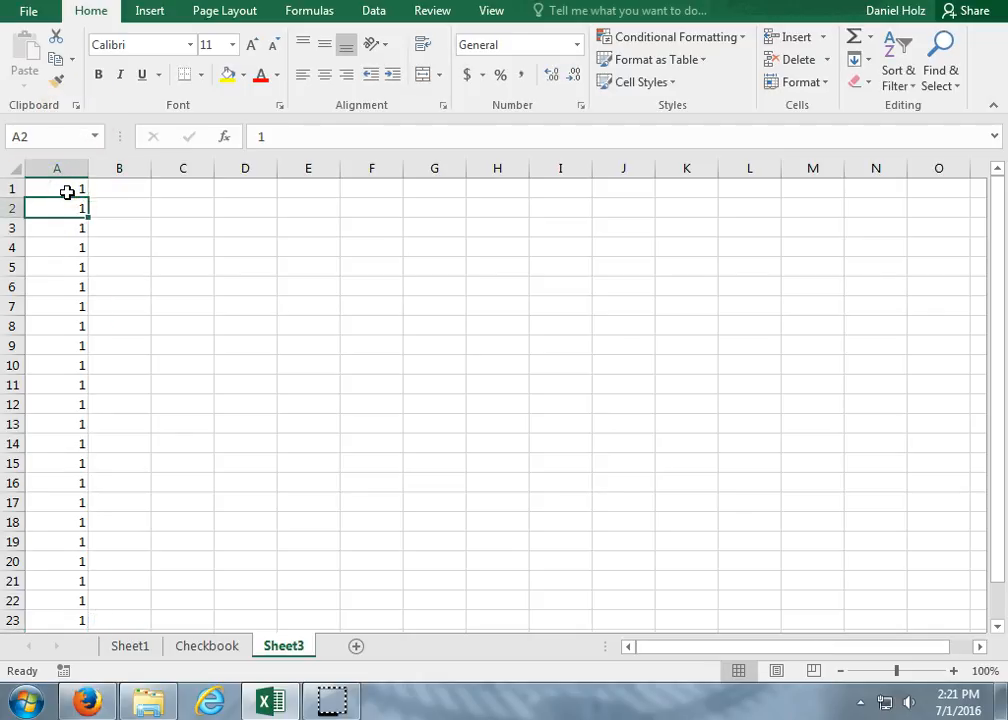
text(2)
key(Return)
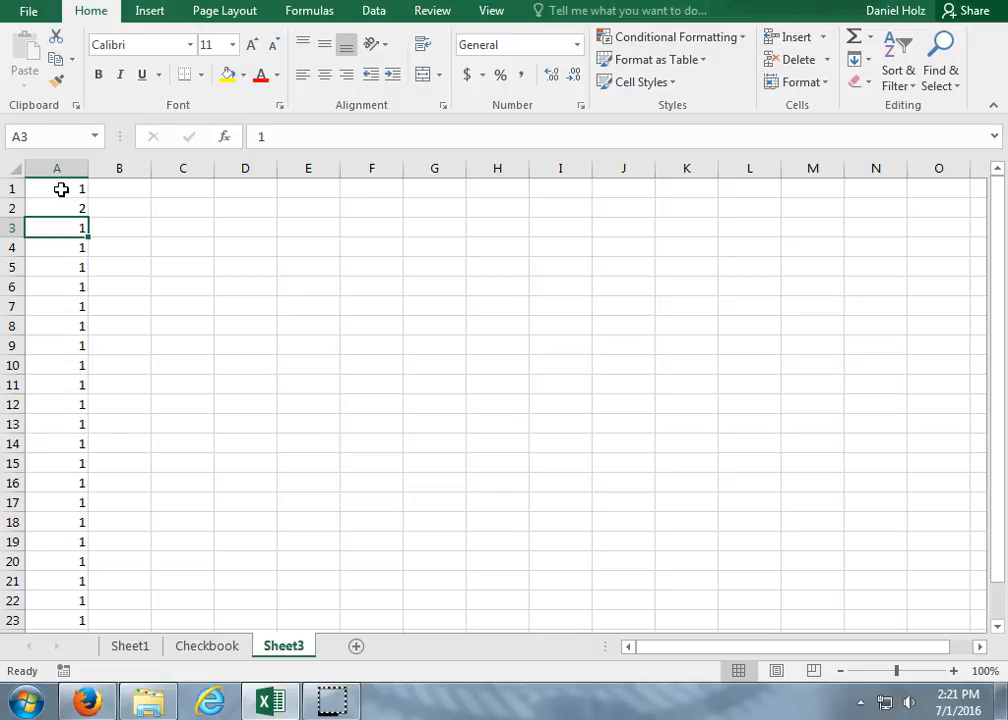
drag(61, 189, 54, 217)
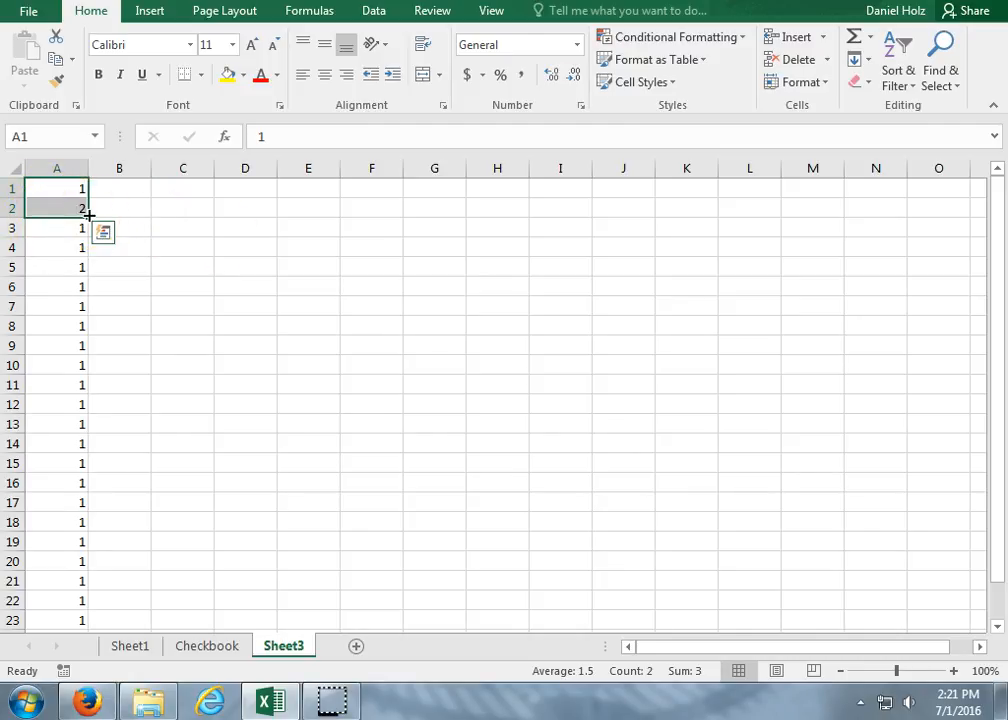
drag(89, 214, 80, 610)
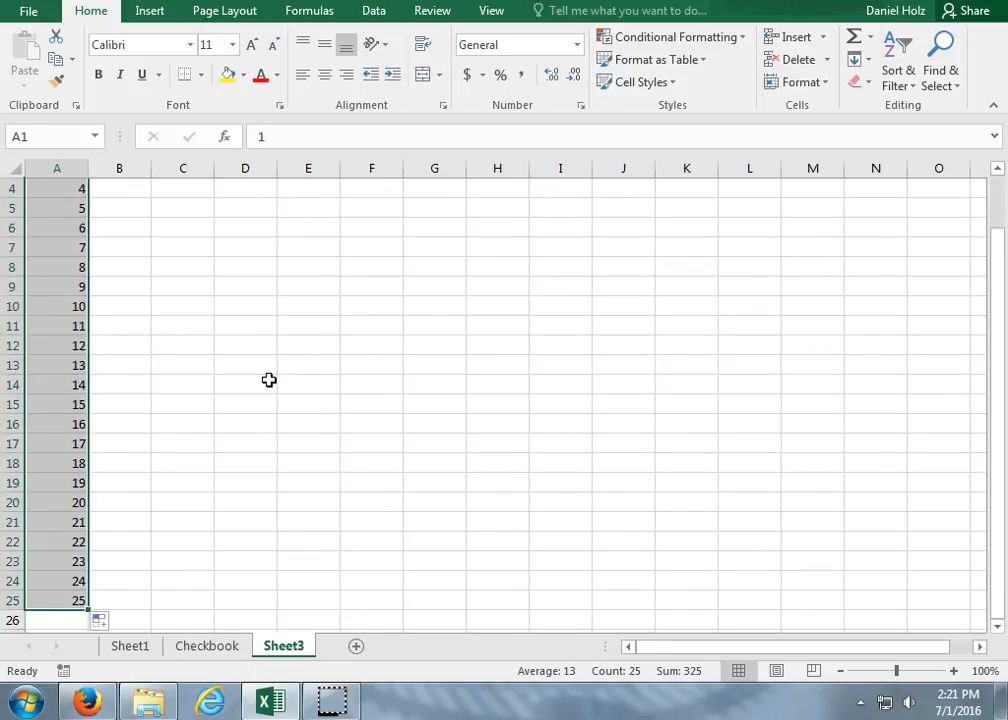